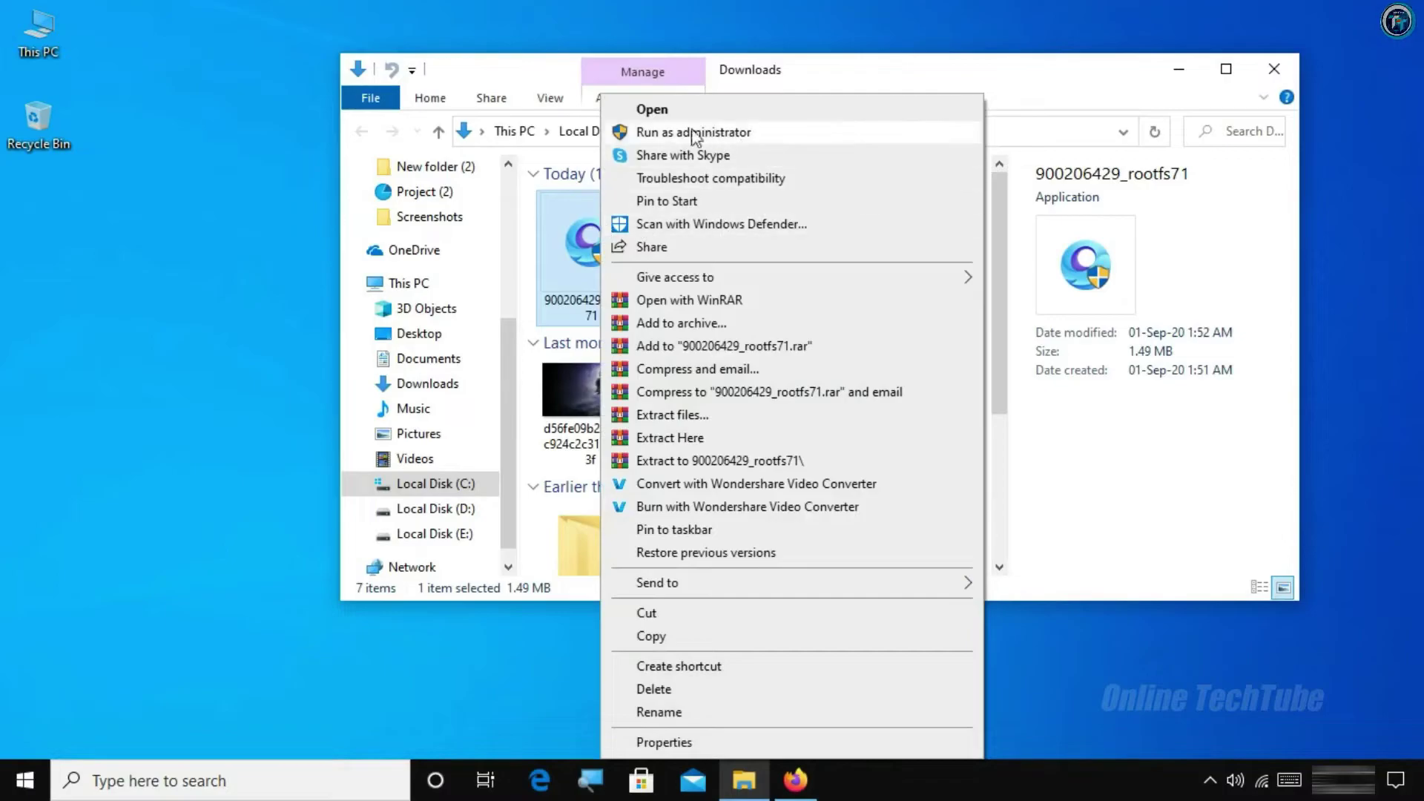
- Try to install GameLoop by running the 900206429_rootfs71 installer as administrator, and close the installer
left_click(702, 134)
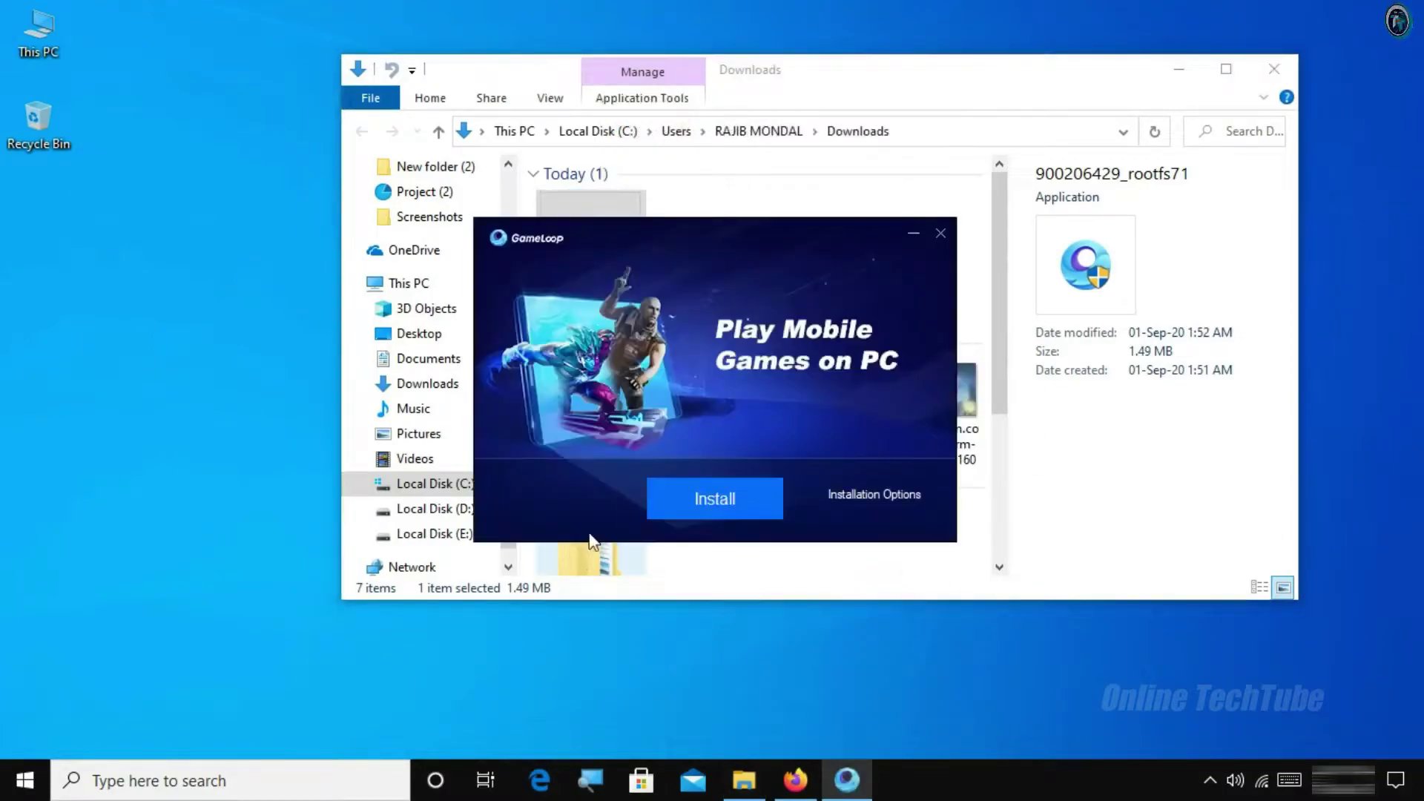
left_click(1272, 69)
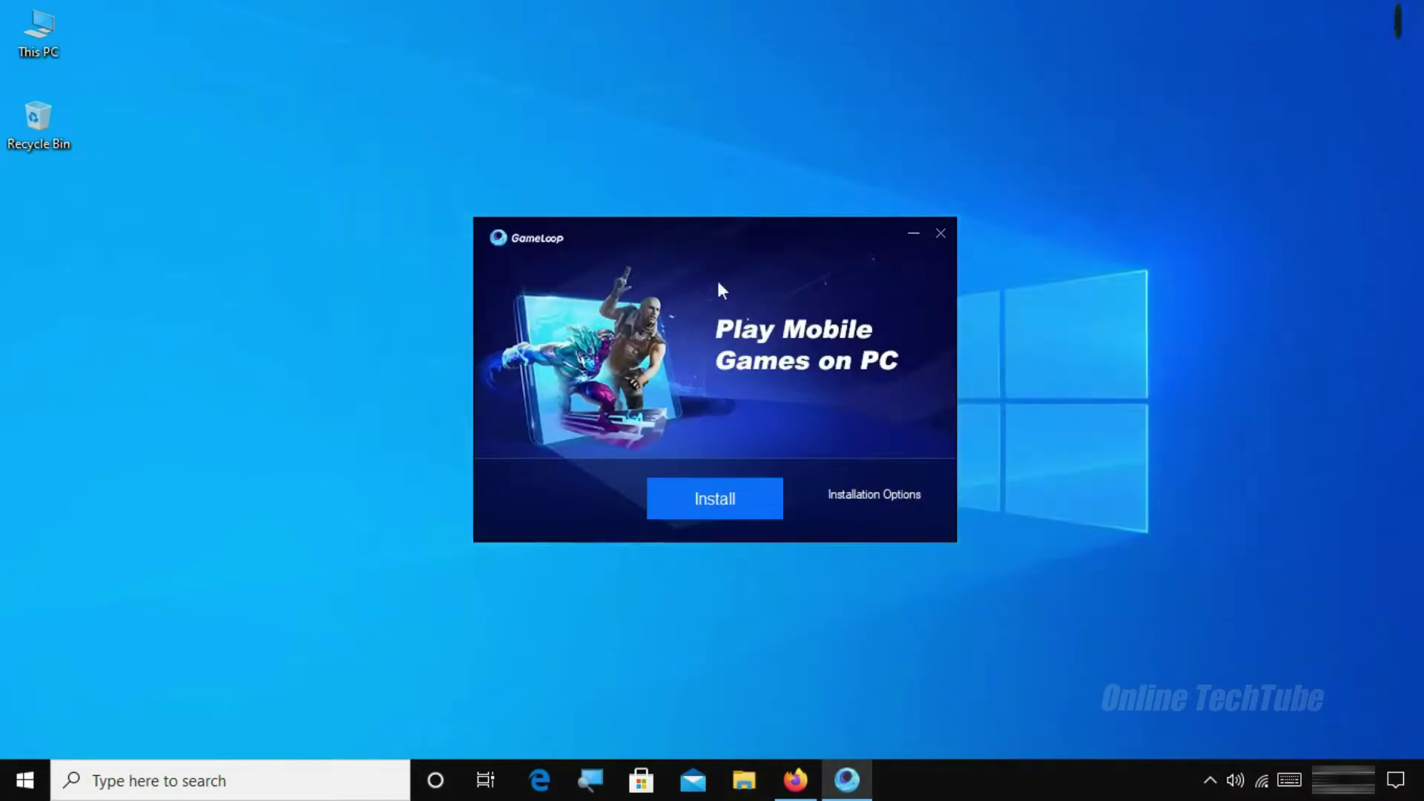
left_click_drag(637, 239, 605, 216)
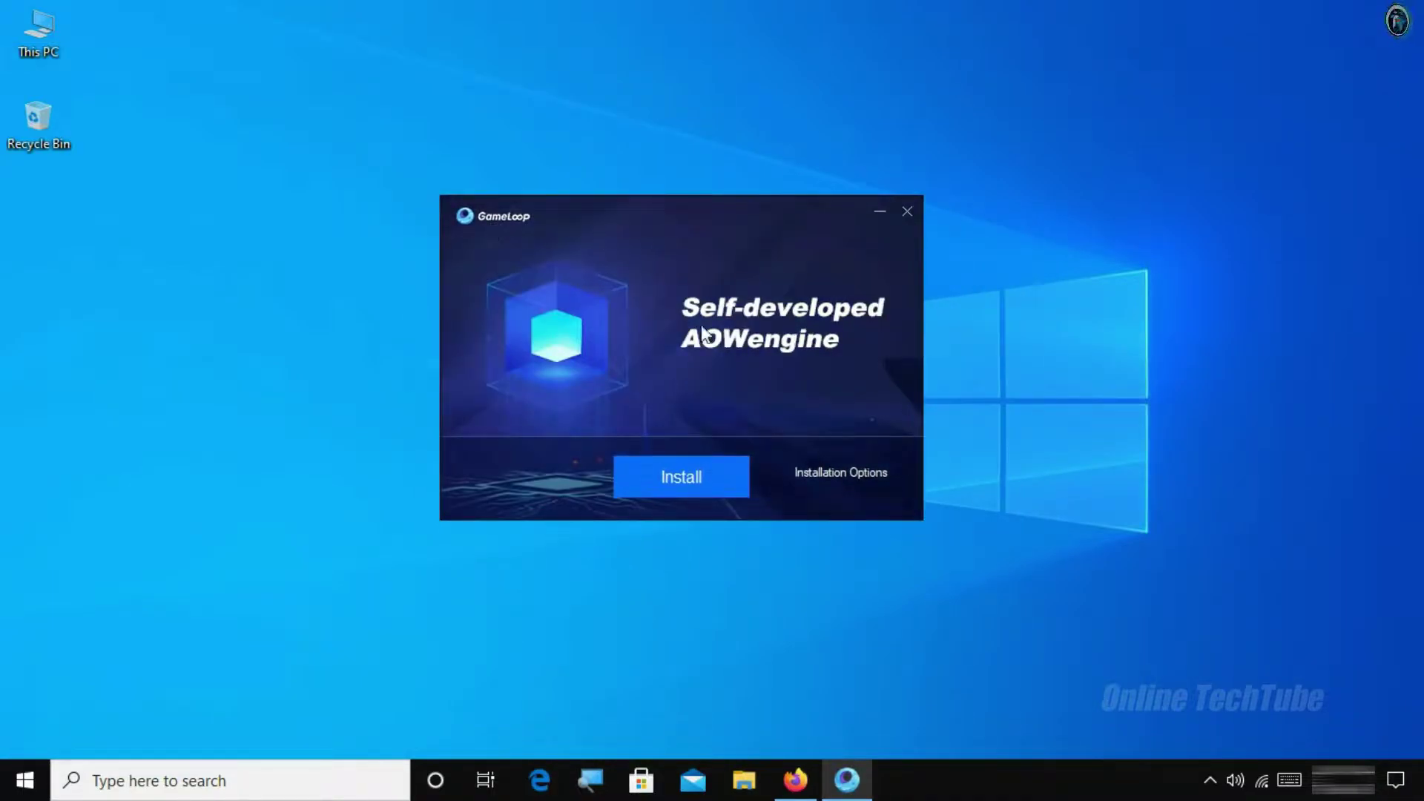
left_click(676, 479)
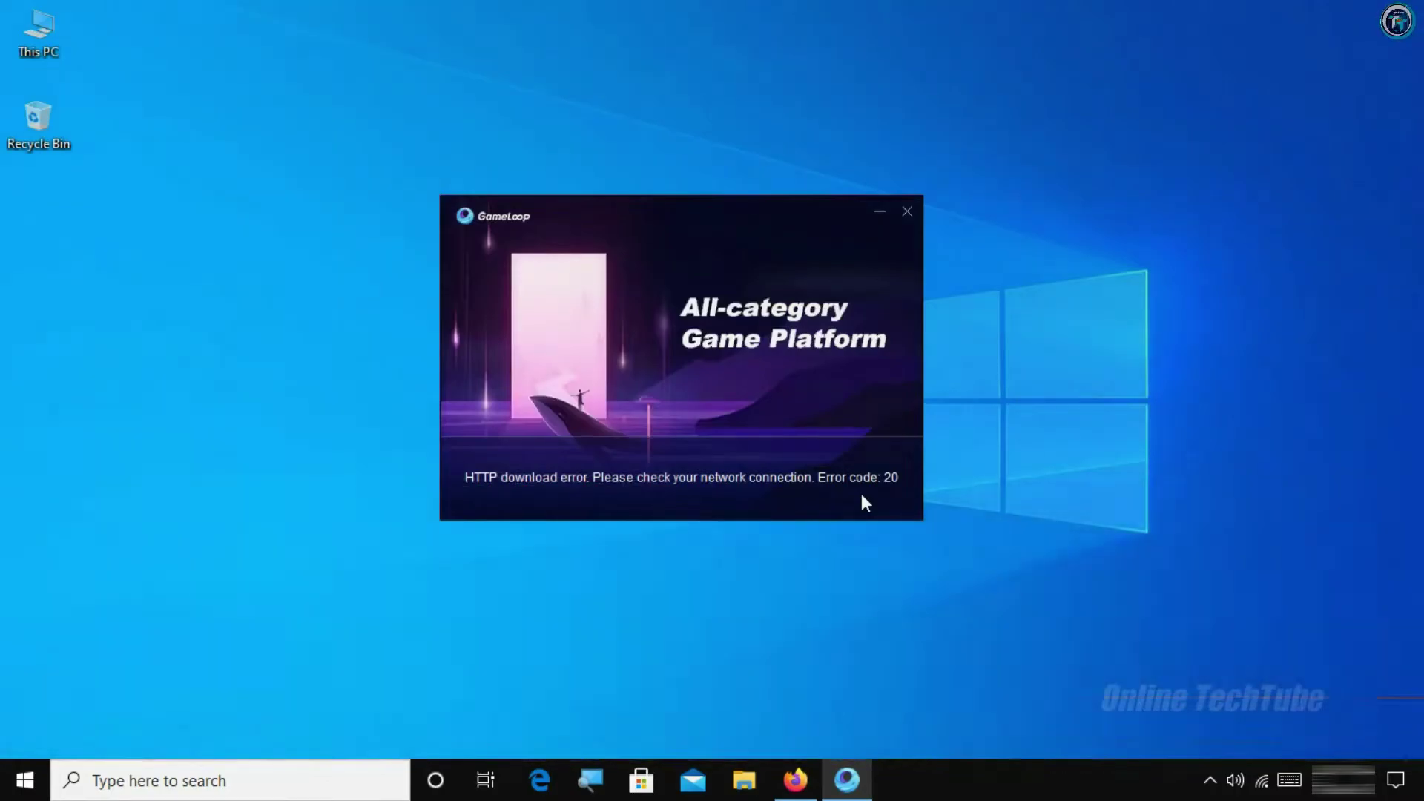
left_click(906, 212)
left_click(660, 402)
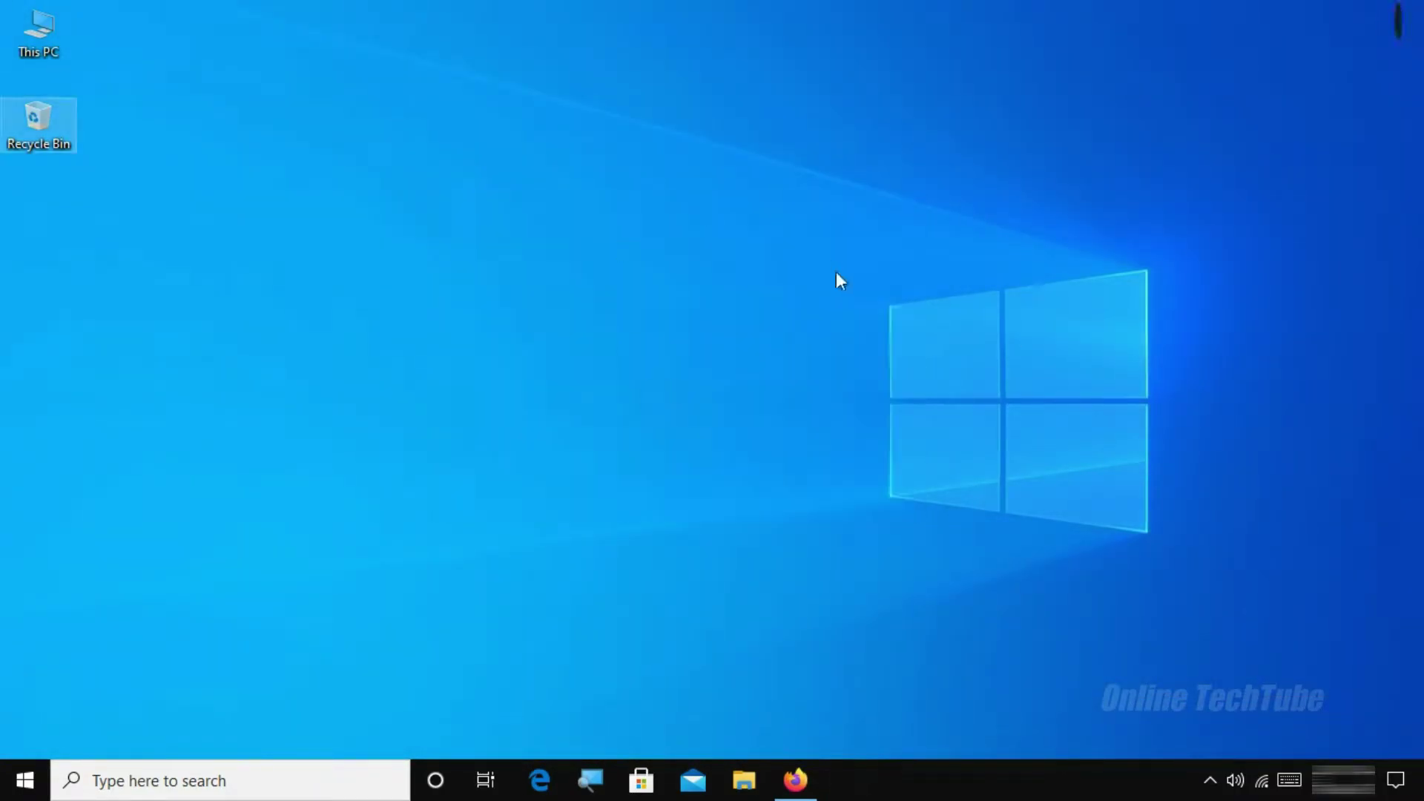
- Switch to Firefox and search the web for "touch vpn" in a new tab
left_click(811, 789)
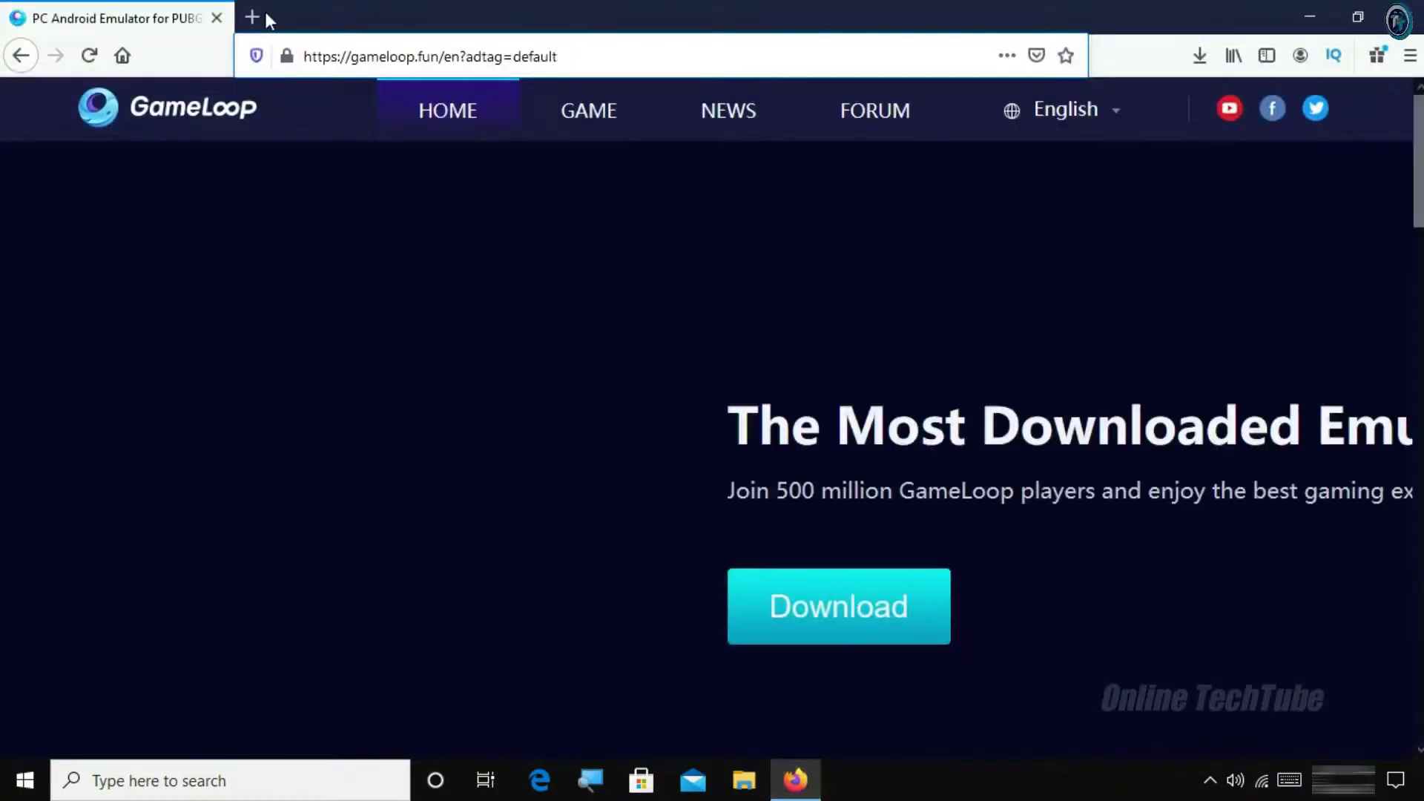
left_click(264, 12)
left_click(472, 136)
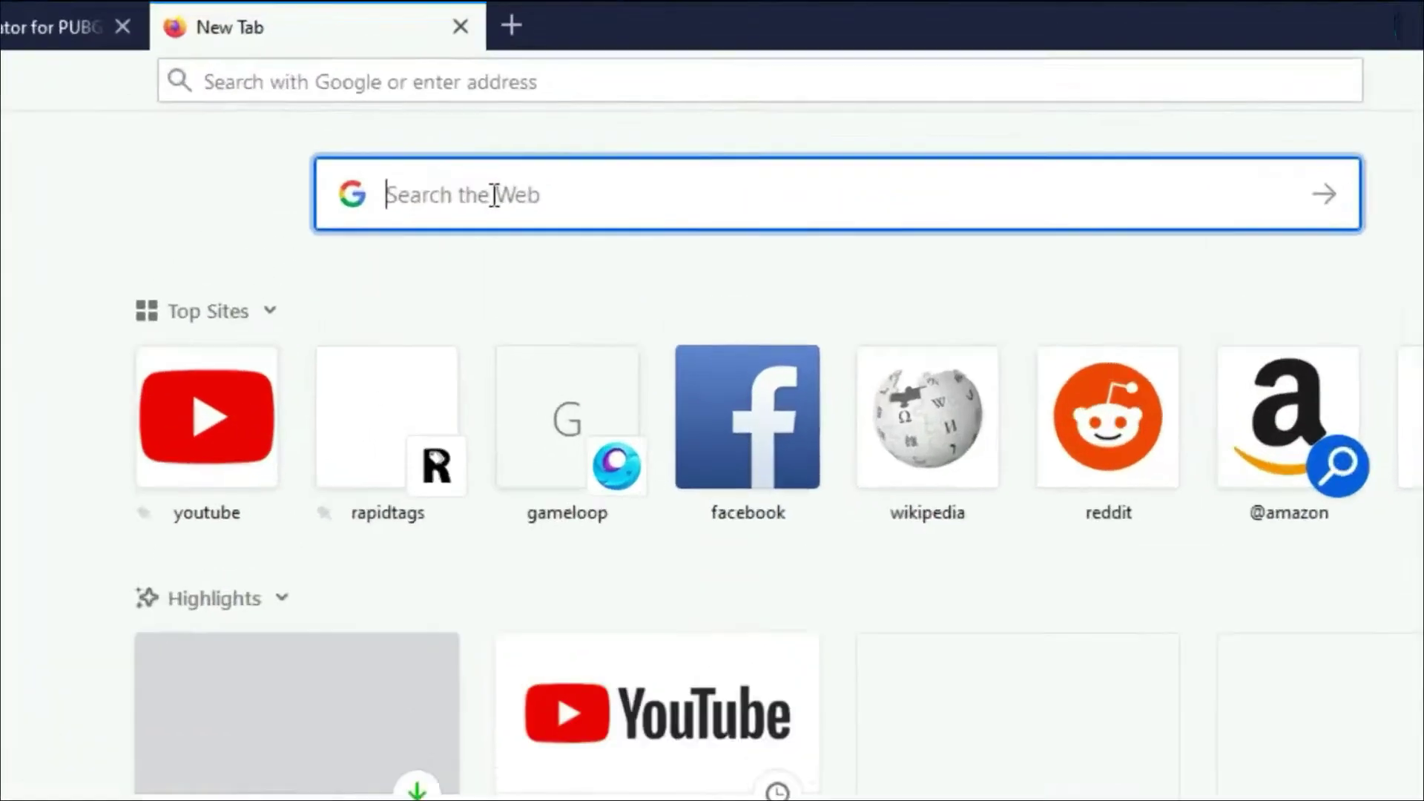
type("touch ")
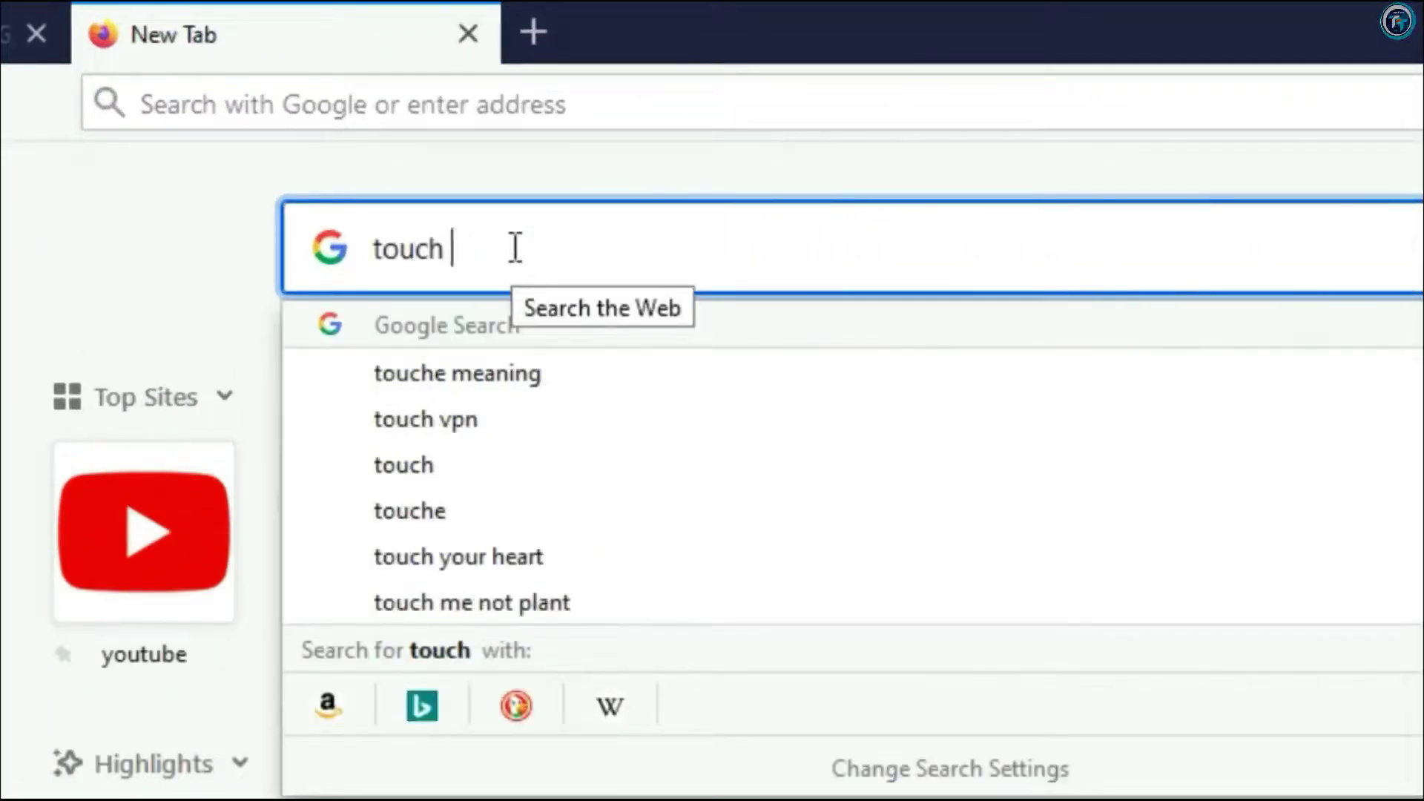
type("vpn")
left_click_drag(493, 249, 377, 249)
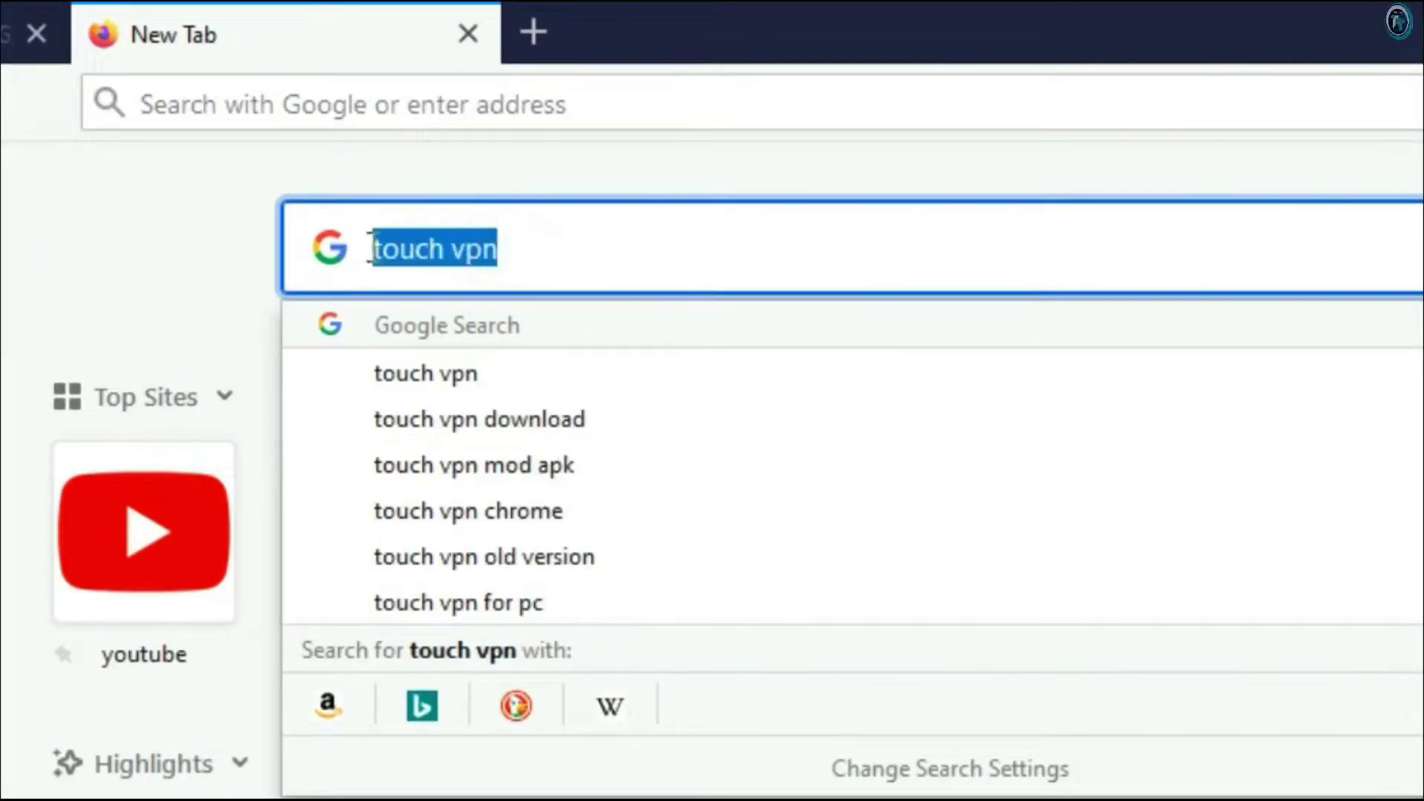
key("Return")
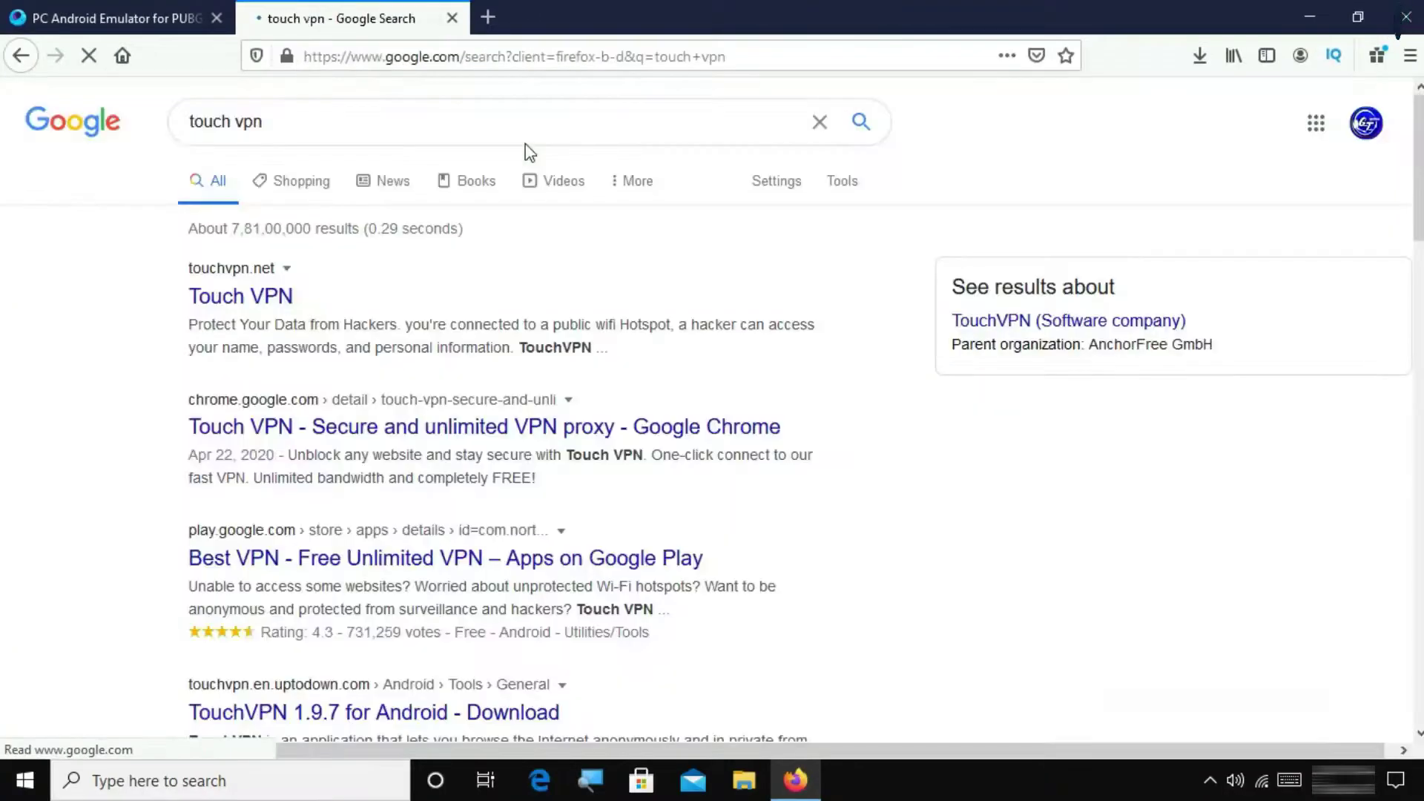
- Open the touchvpn.net website from the search results and go to its platform download page
left_click(285, 293)
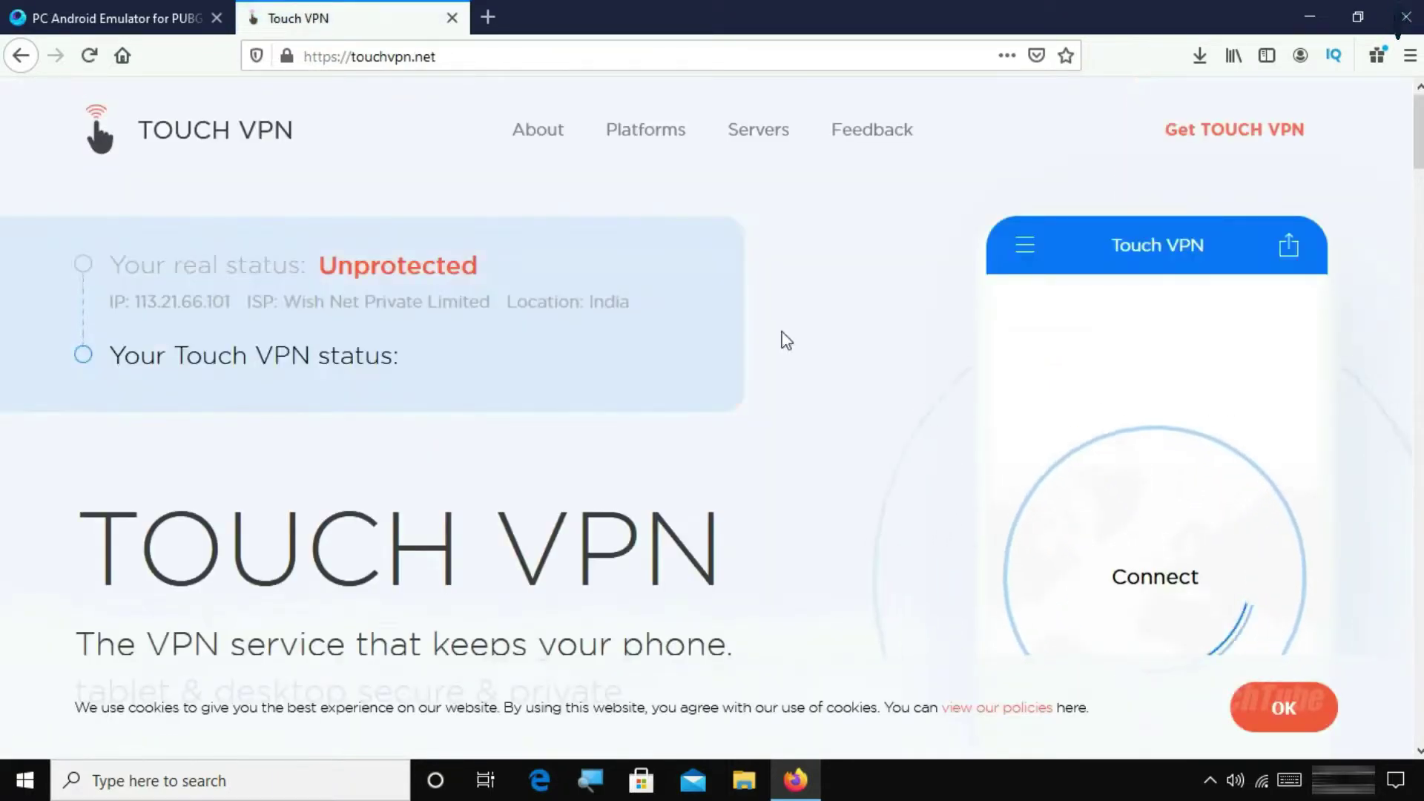
scroll(909, 341, "down", 3)
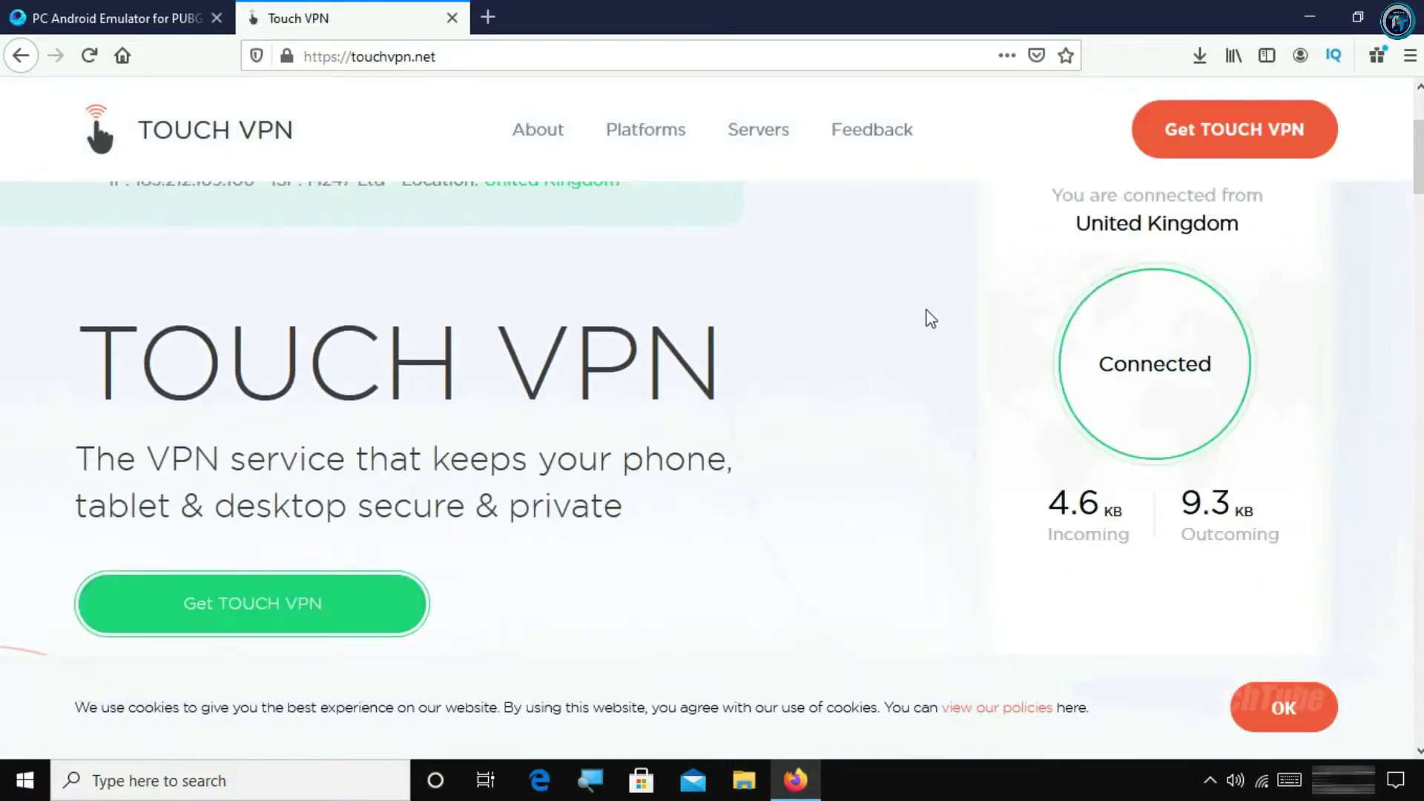
scroll(930, 319, "down", 15)
scroll(930, 319, "up", 18)
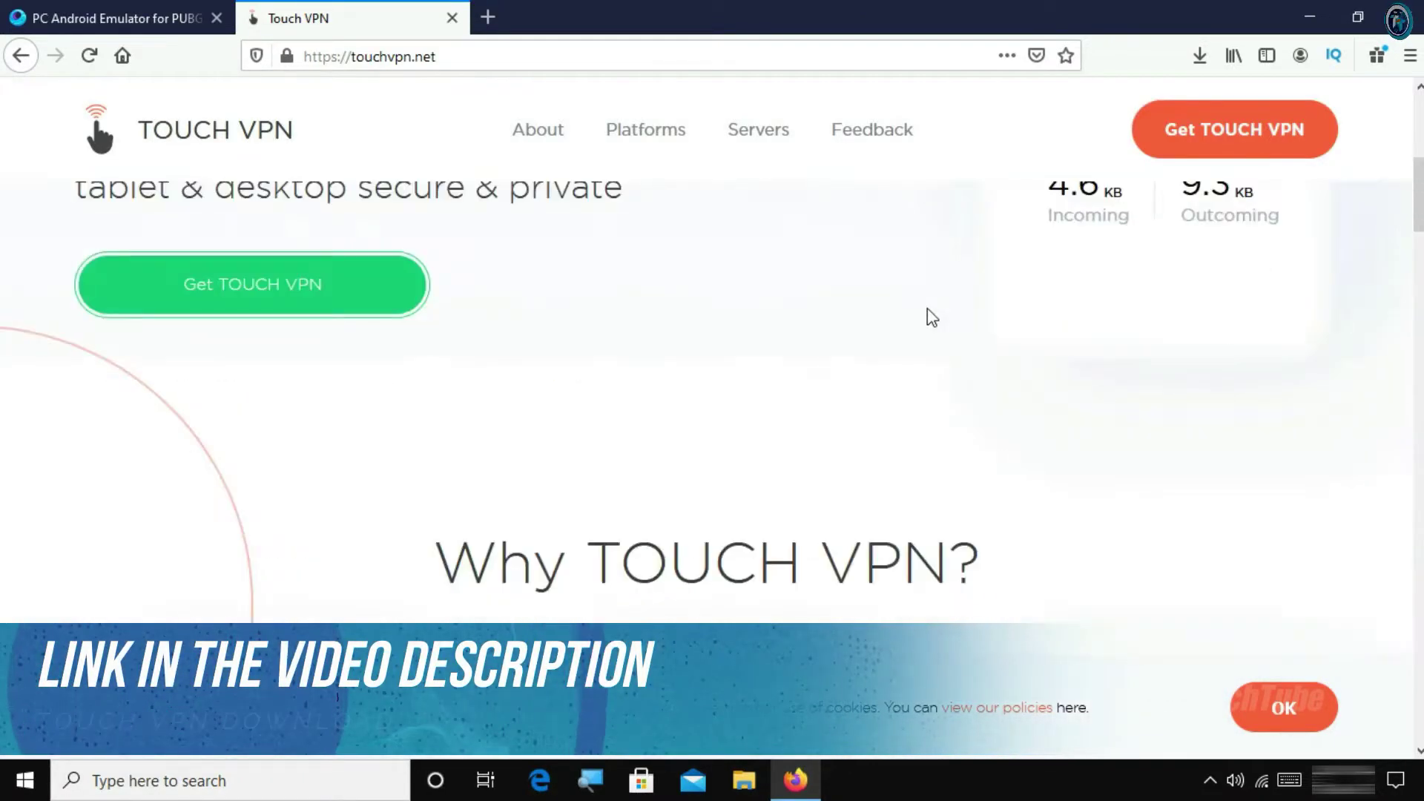
scroll(840, 424, "down", 4)
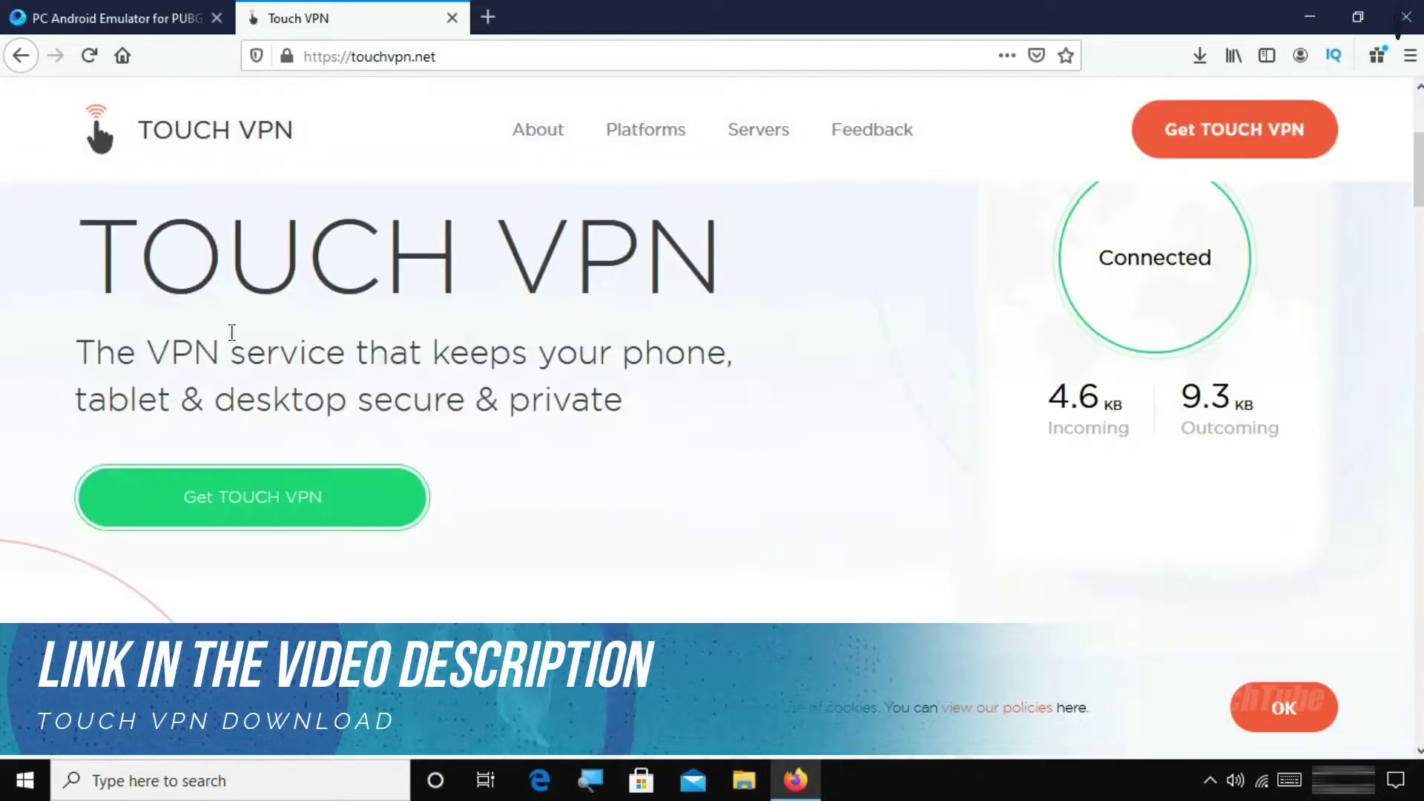
left_click(271, 523)
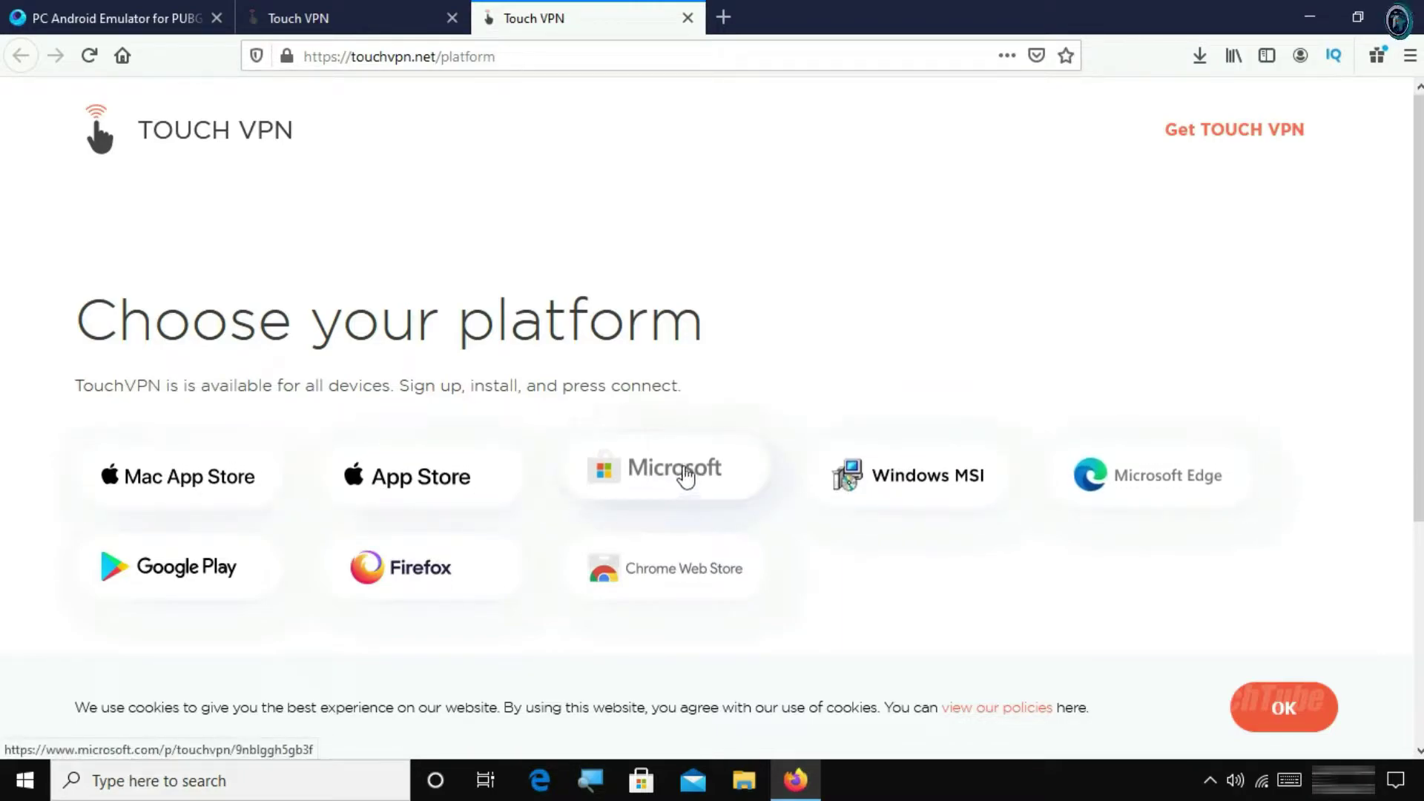
- Choose the Microsoft version of TouchVPN and install it from the Microsoft Store
left_click(635, 487)
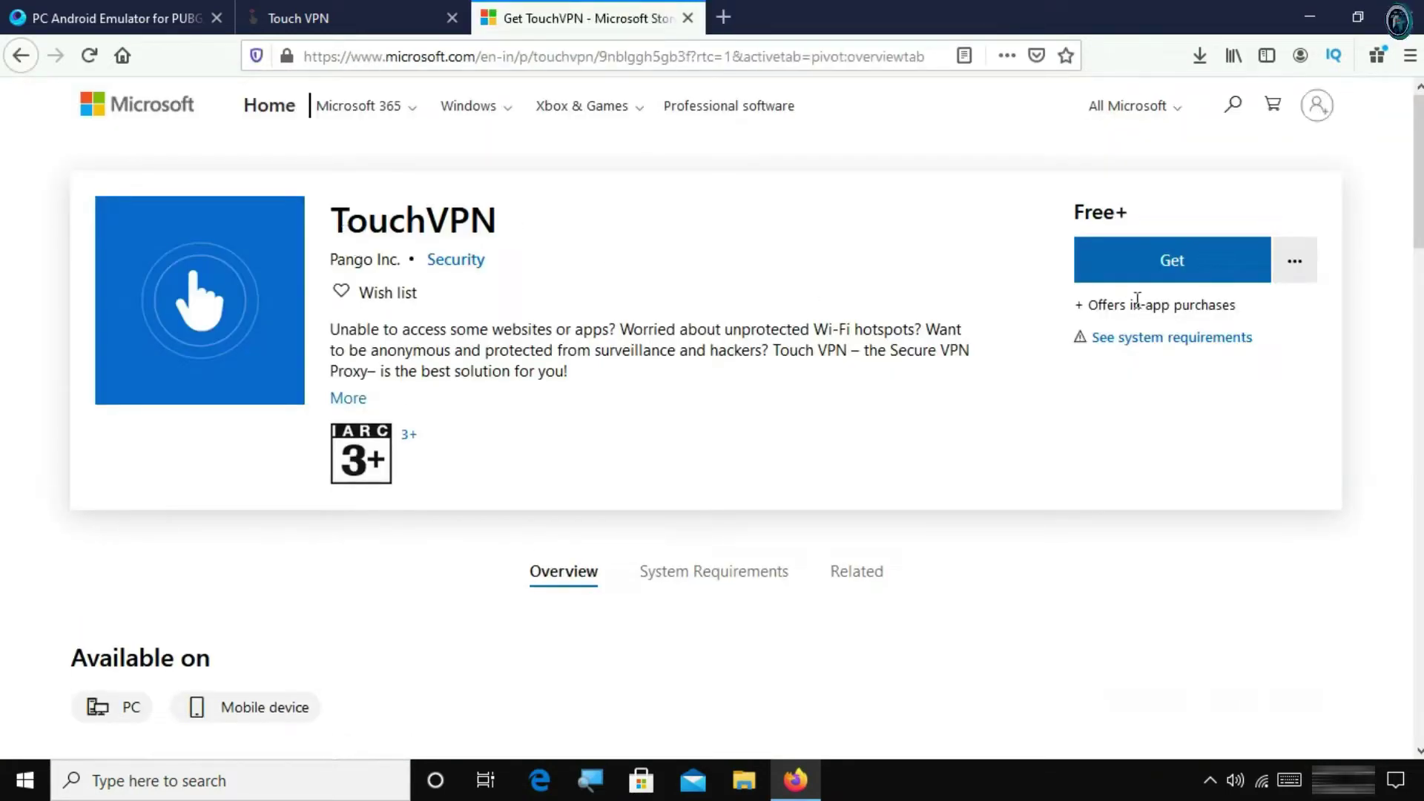
left_click_drag(1108, 213, 1140, 219)
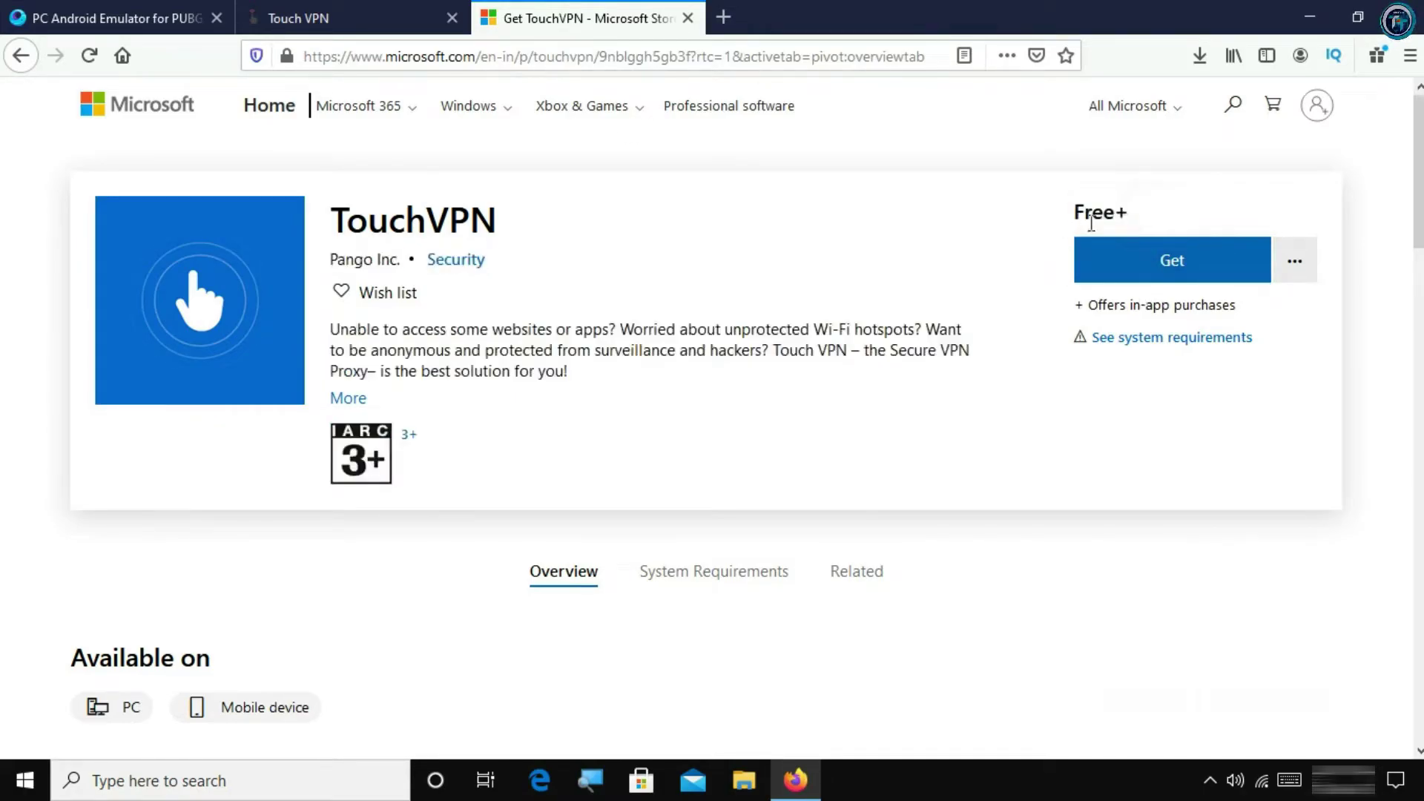
left_click(1174, 275)
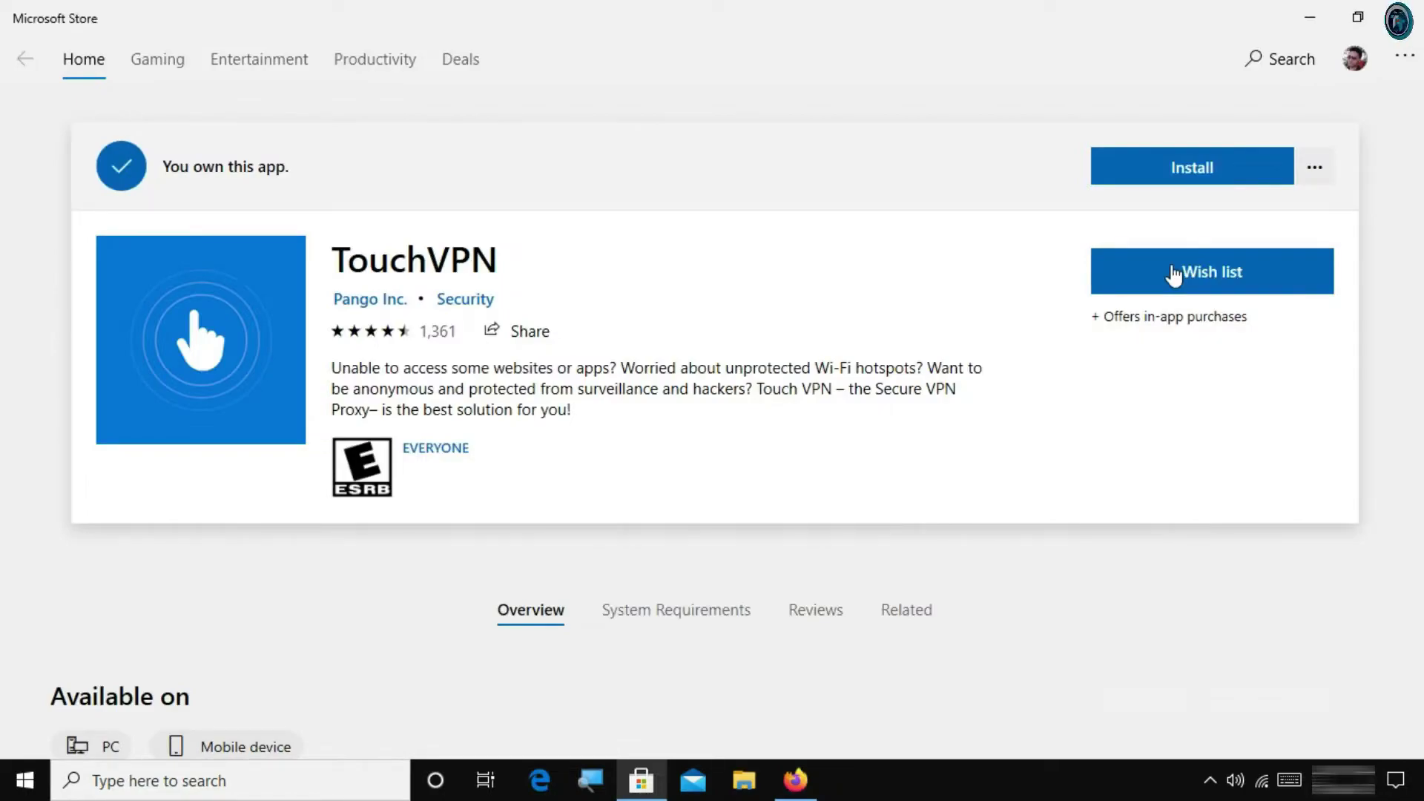
left_click(1185, 176)
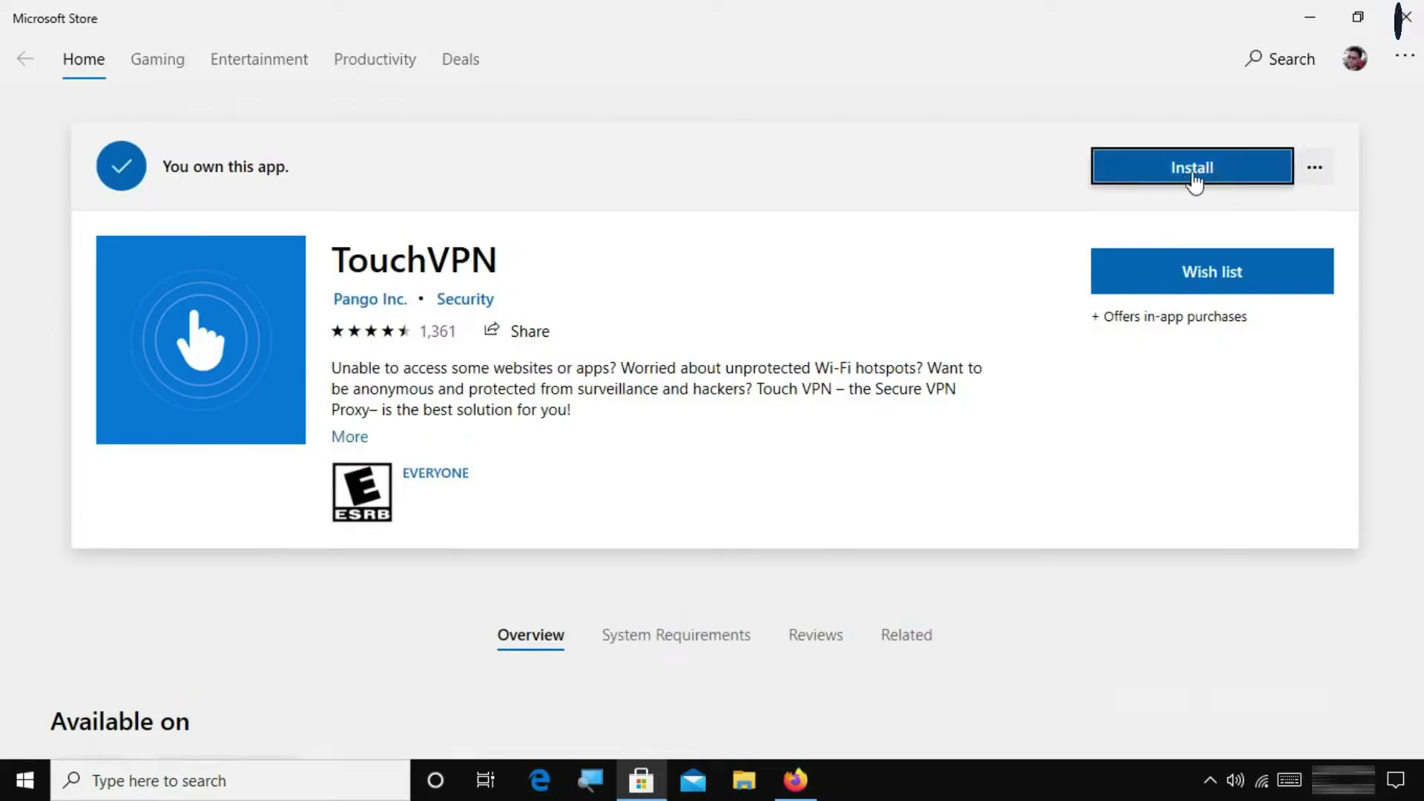
left_click(1192, 178)
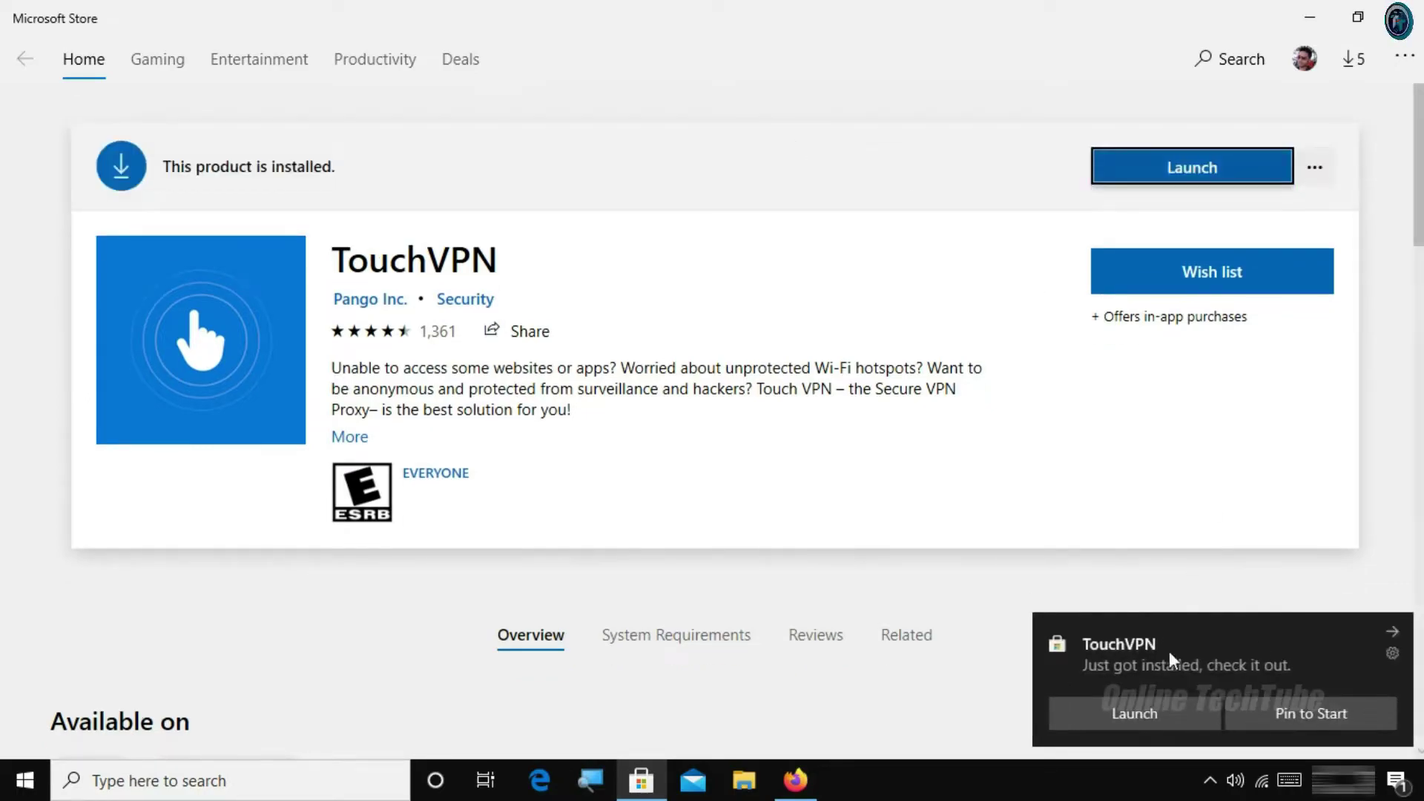
- Launch TouchVPN, connect it with the Automatic location, and minimise its window
left_click(1162, 177)
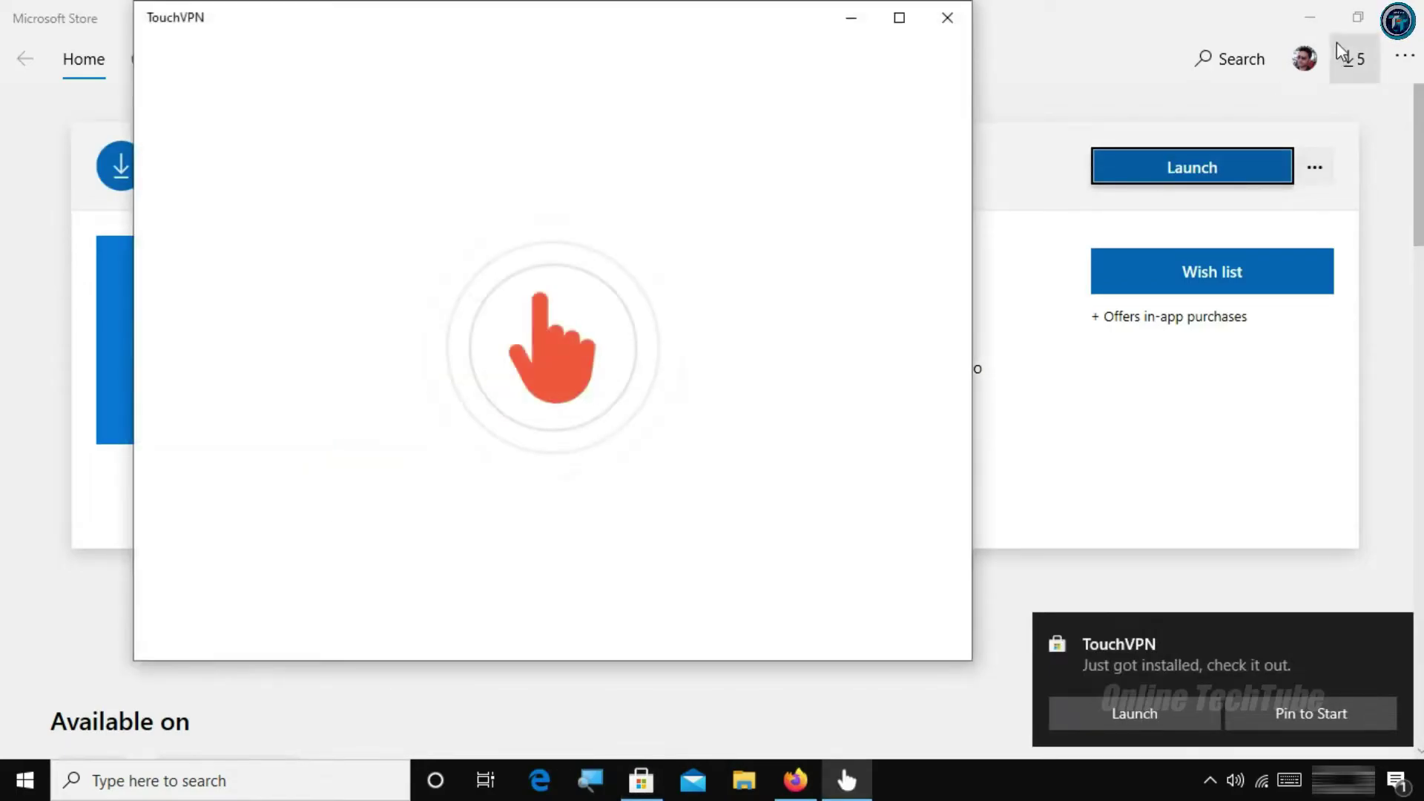
left_click(1401, 29)
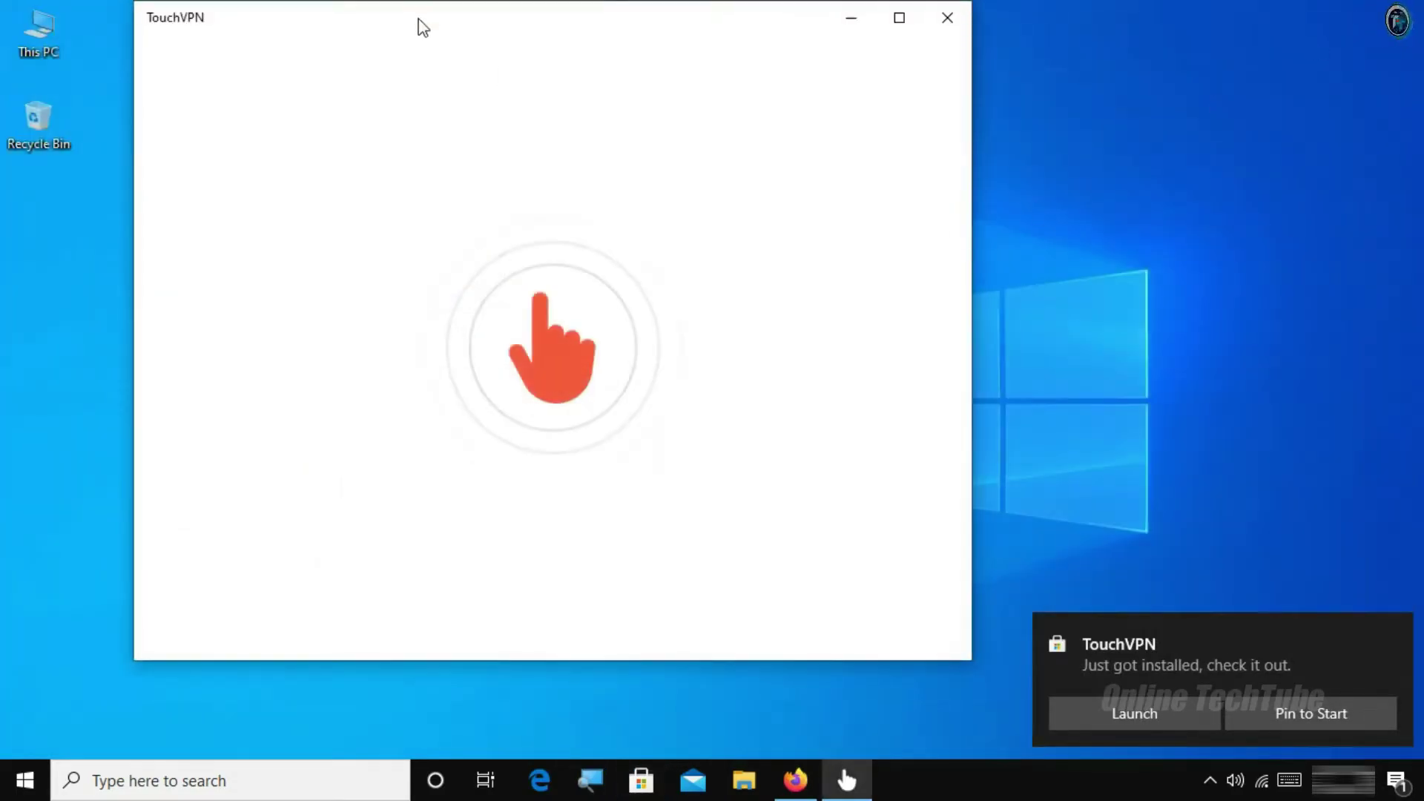
left_click_drag(421, 25, 432, 37)
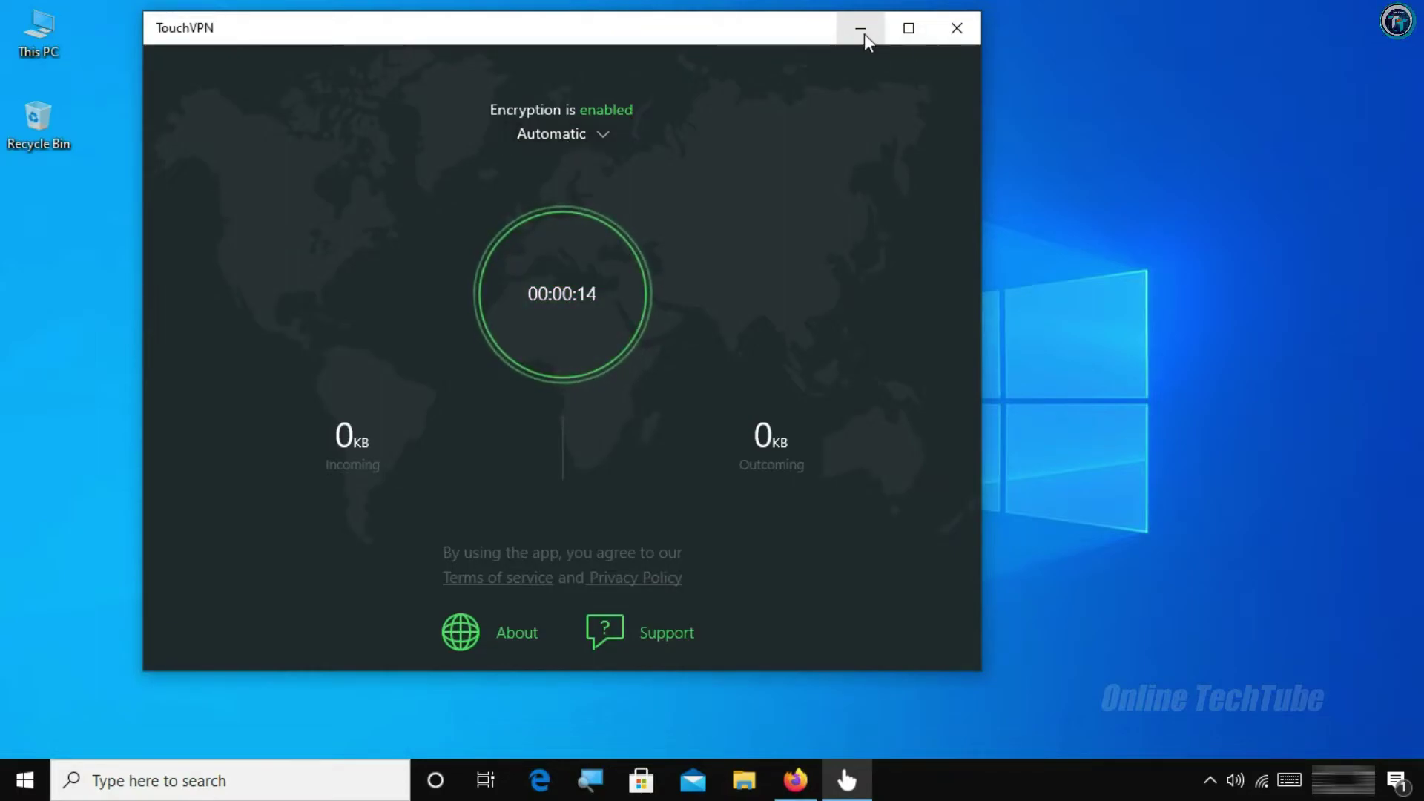
left_click(861, 30)
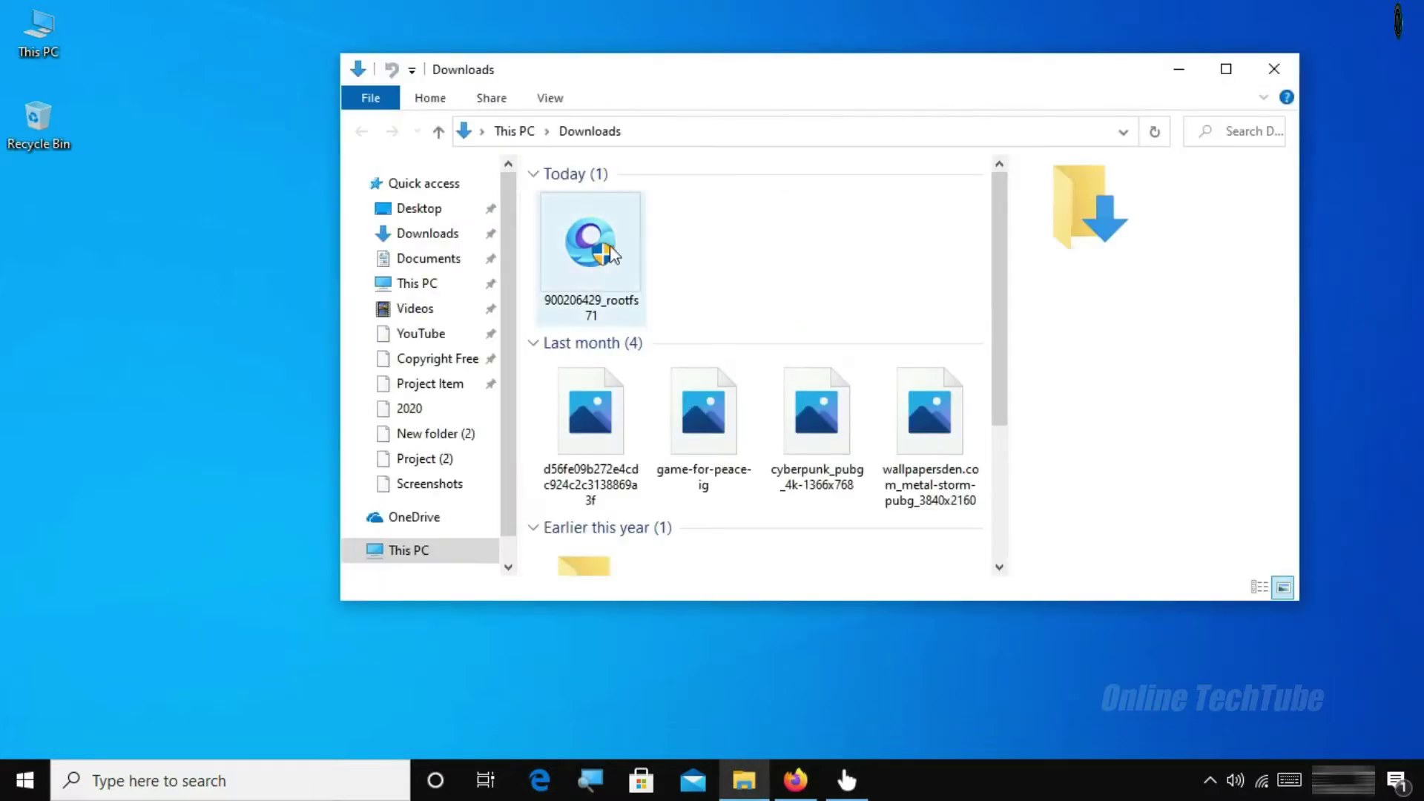
- Run the 900206429_rootfs71 installer from the Downloads folder as administrator and install GameLoop
left_click(594, 263)
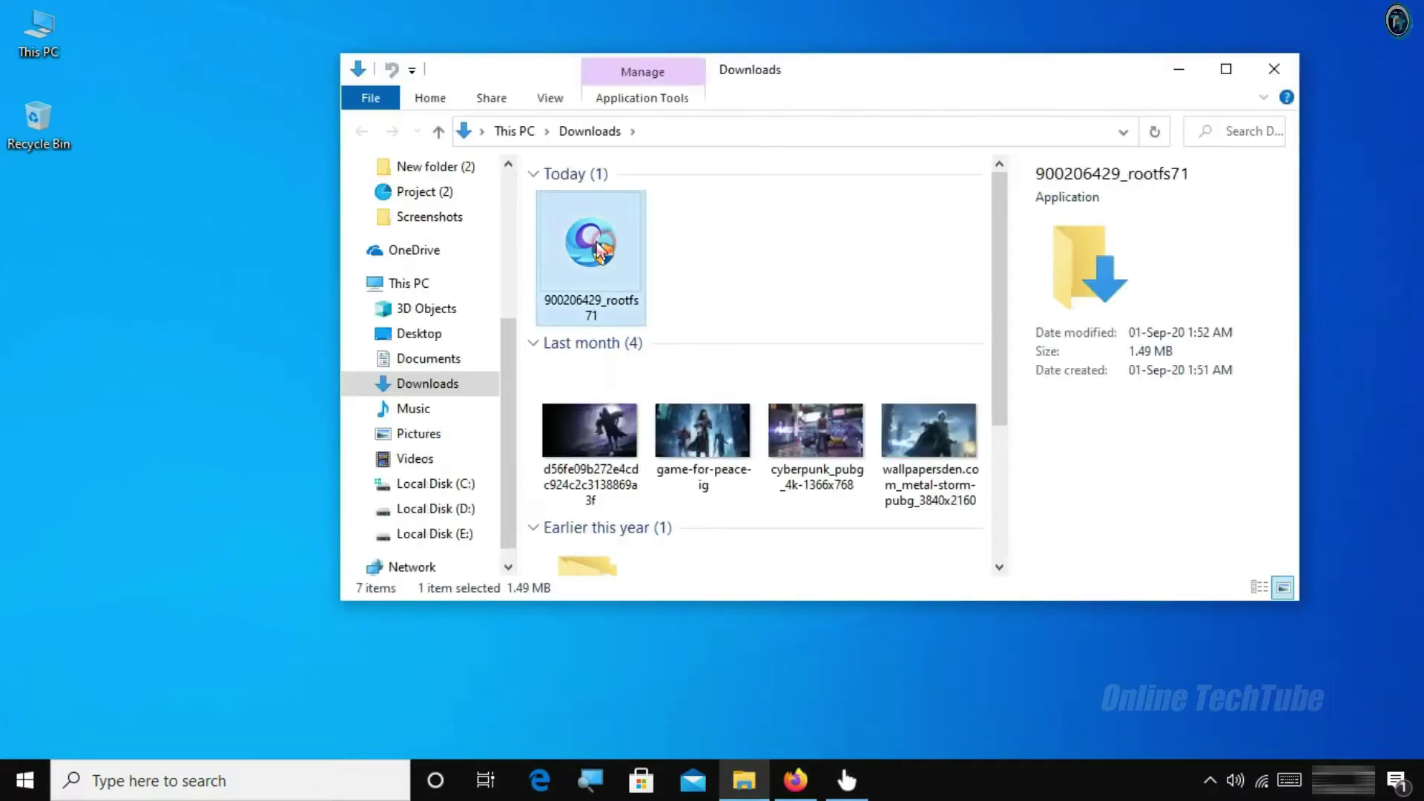
right_click(590, 256)
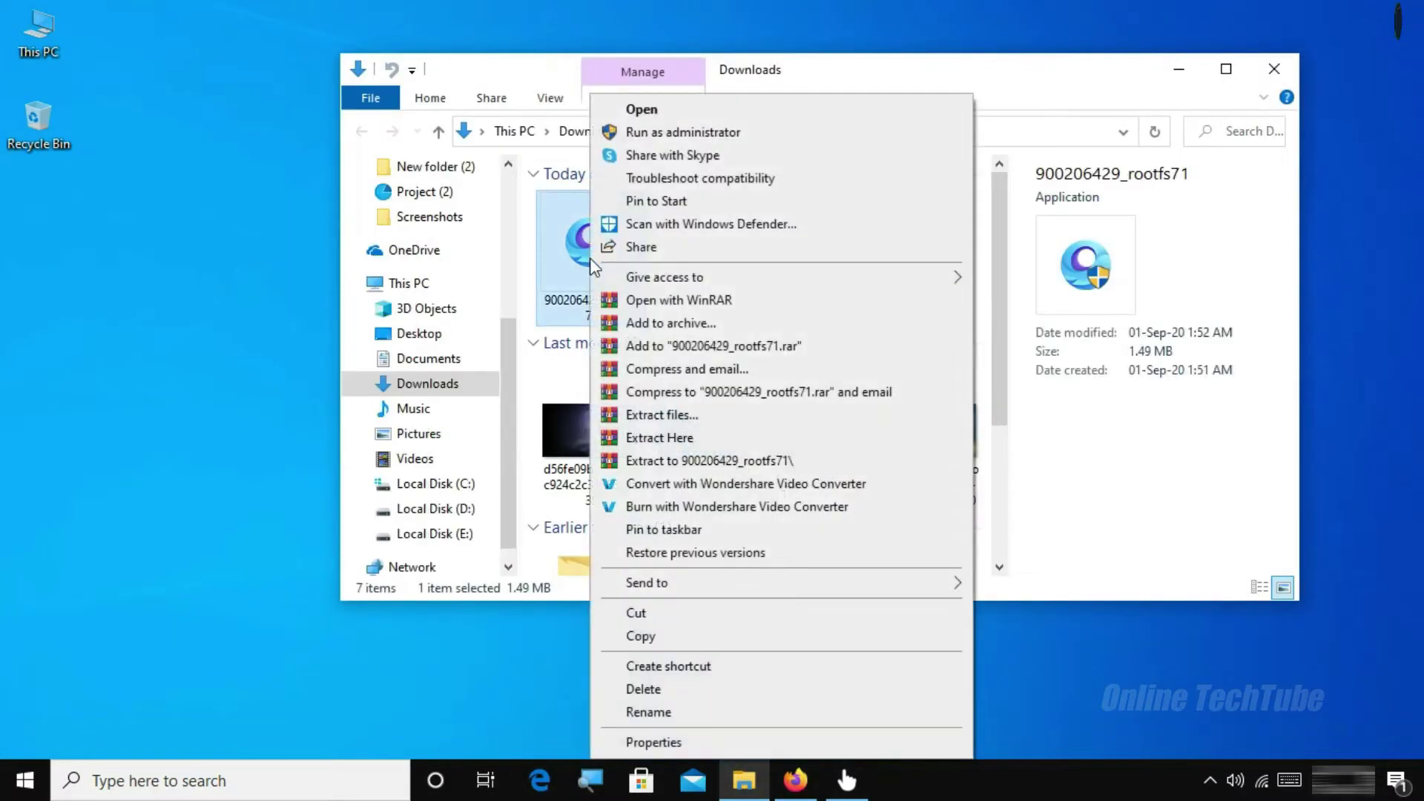
left_click(718, 136)
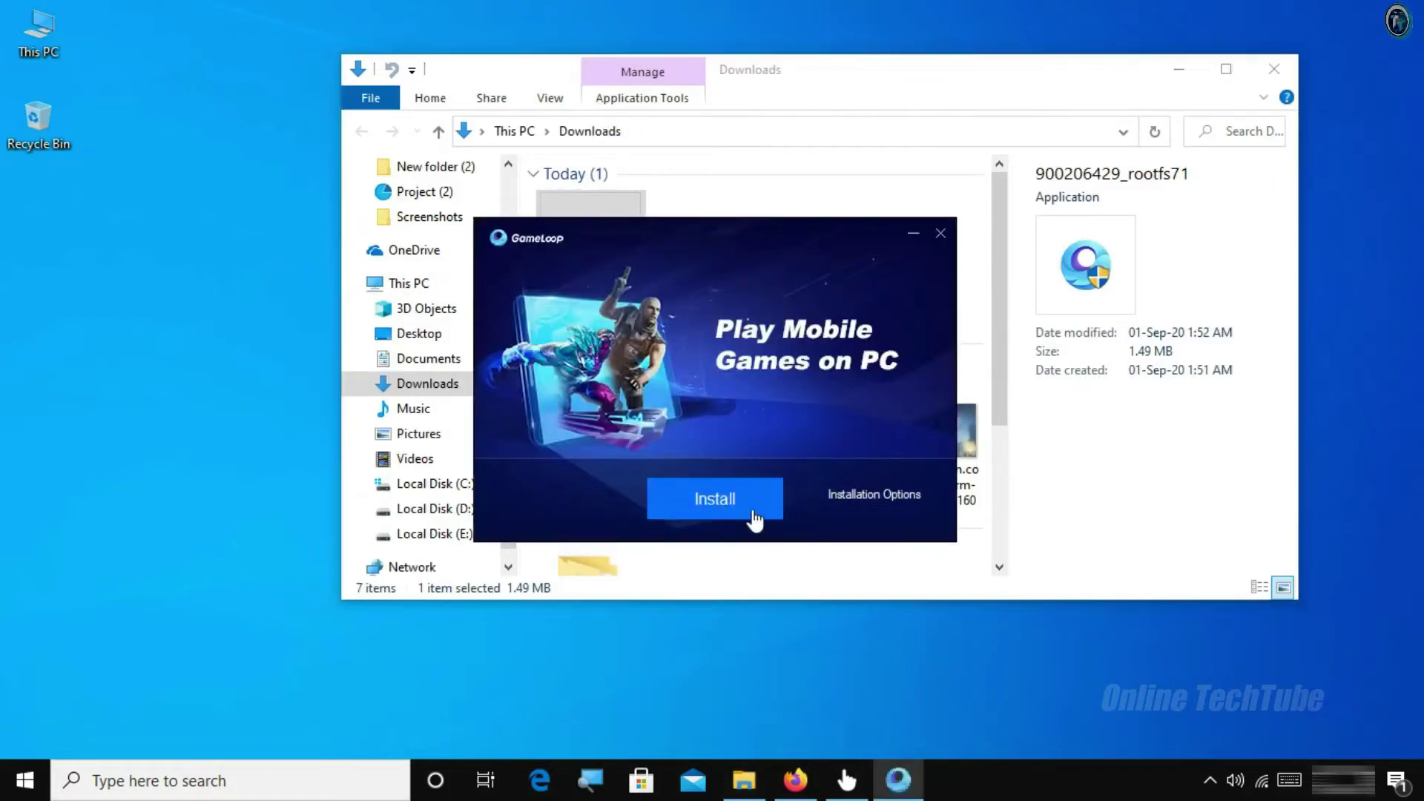
left_click_drag(703, 247, 686, 216)
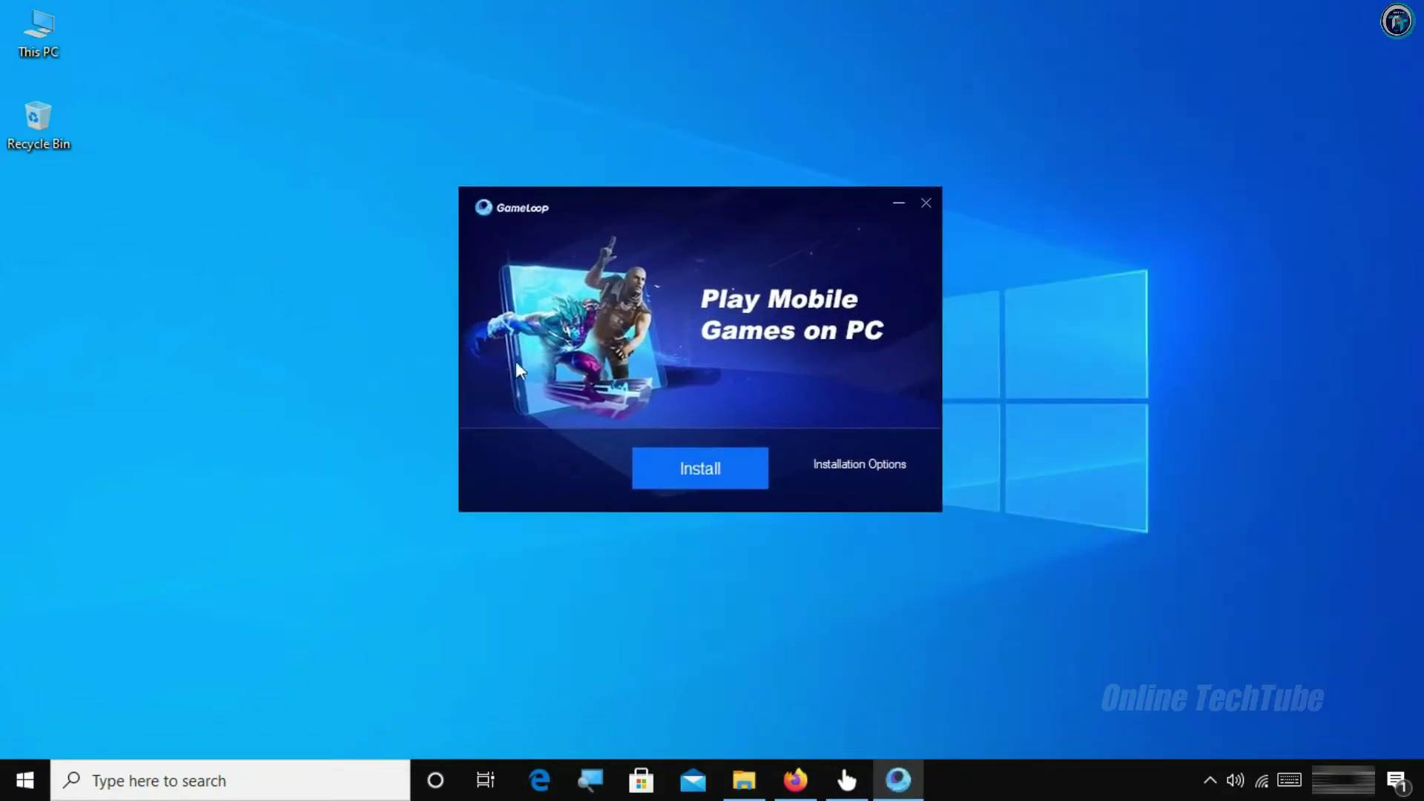
left_click(716, 475)
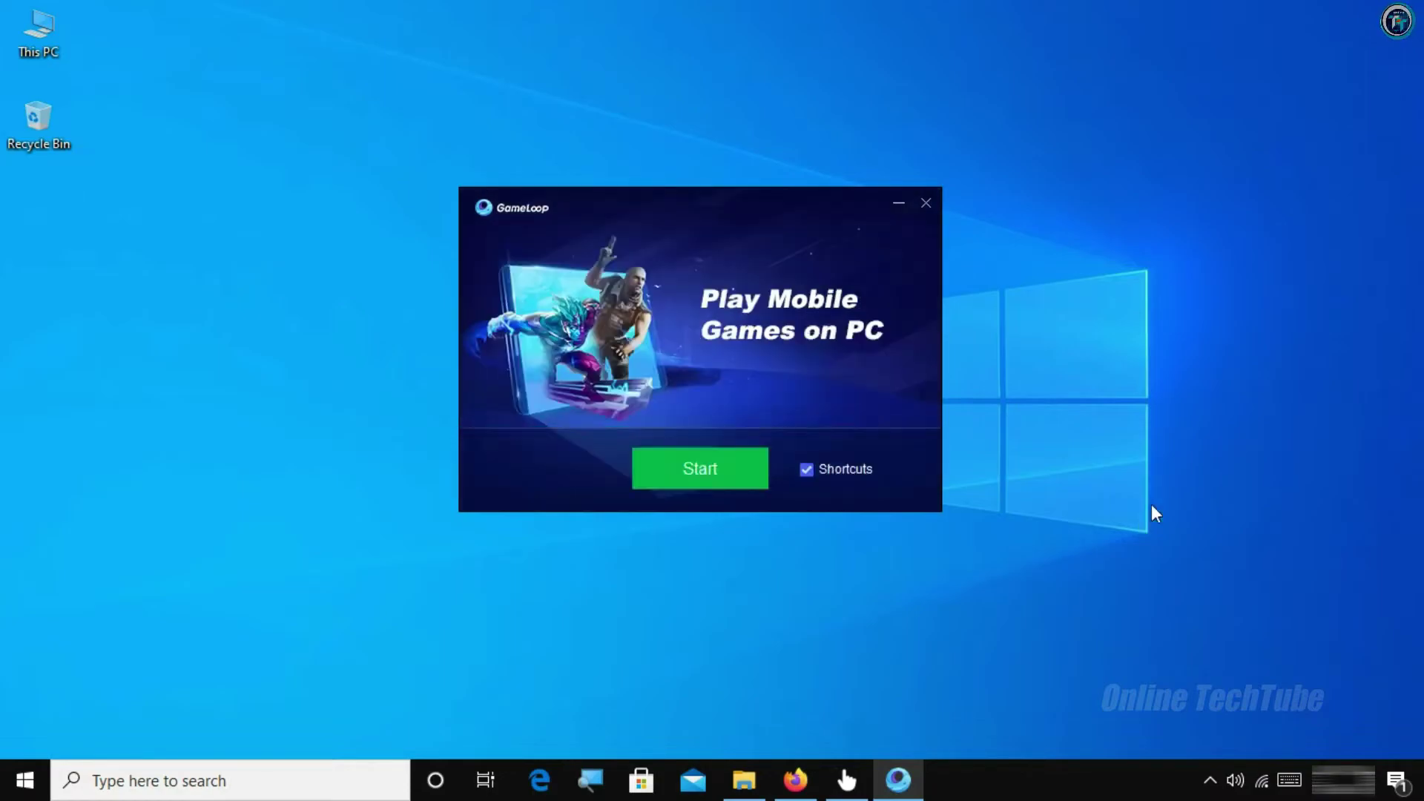
- Switch to TouchVPN, disconnect the VPN and close the app
left_click(846, 779)
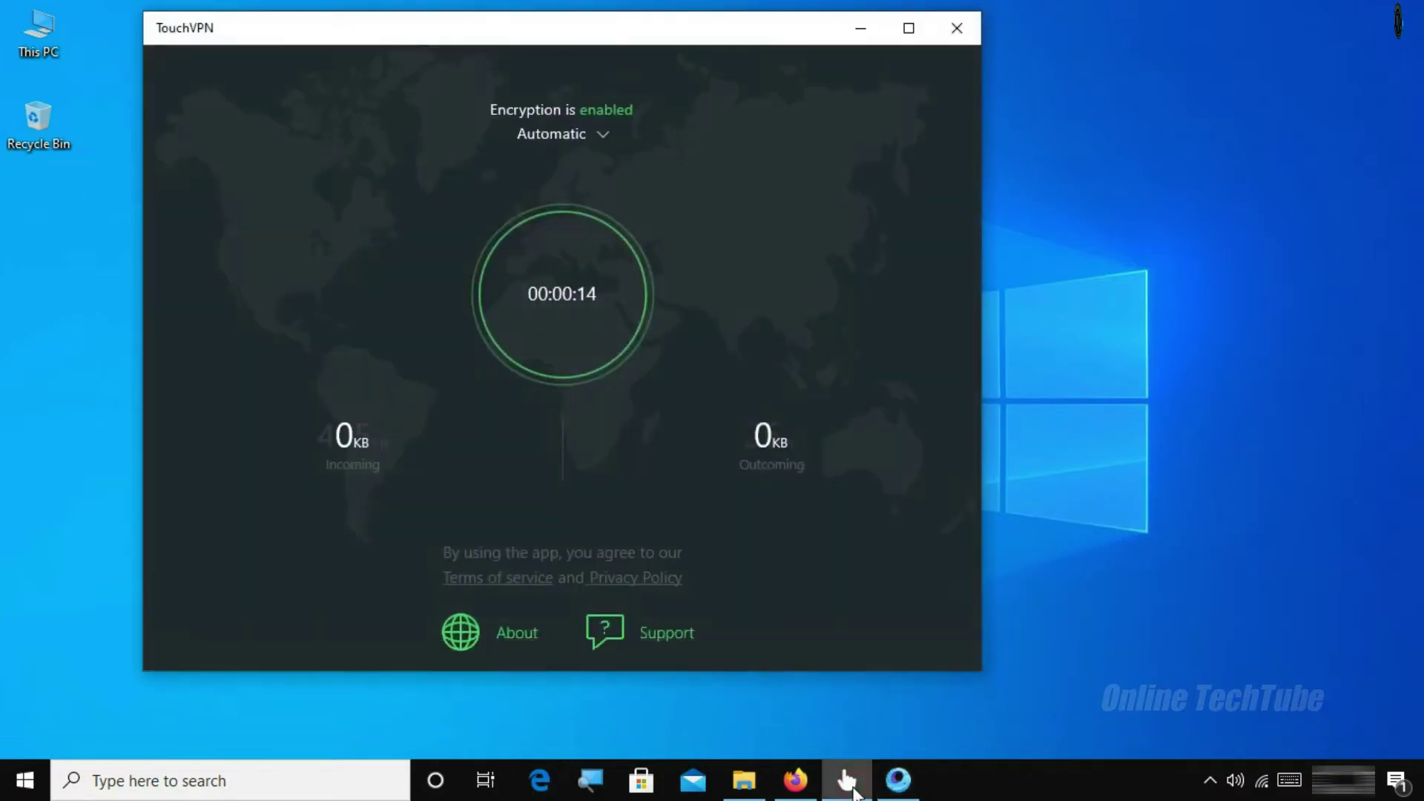
left_click(568, 290)
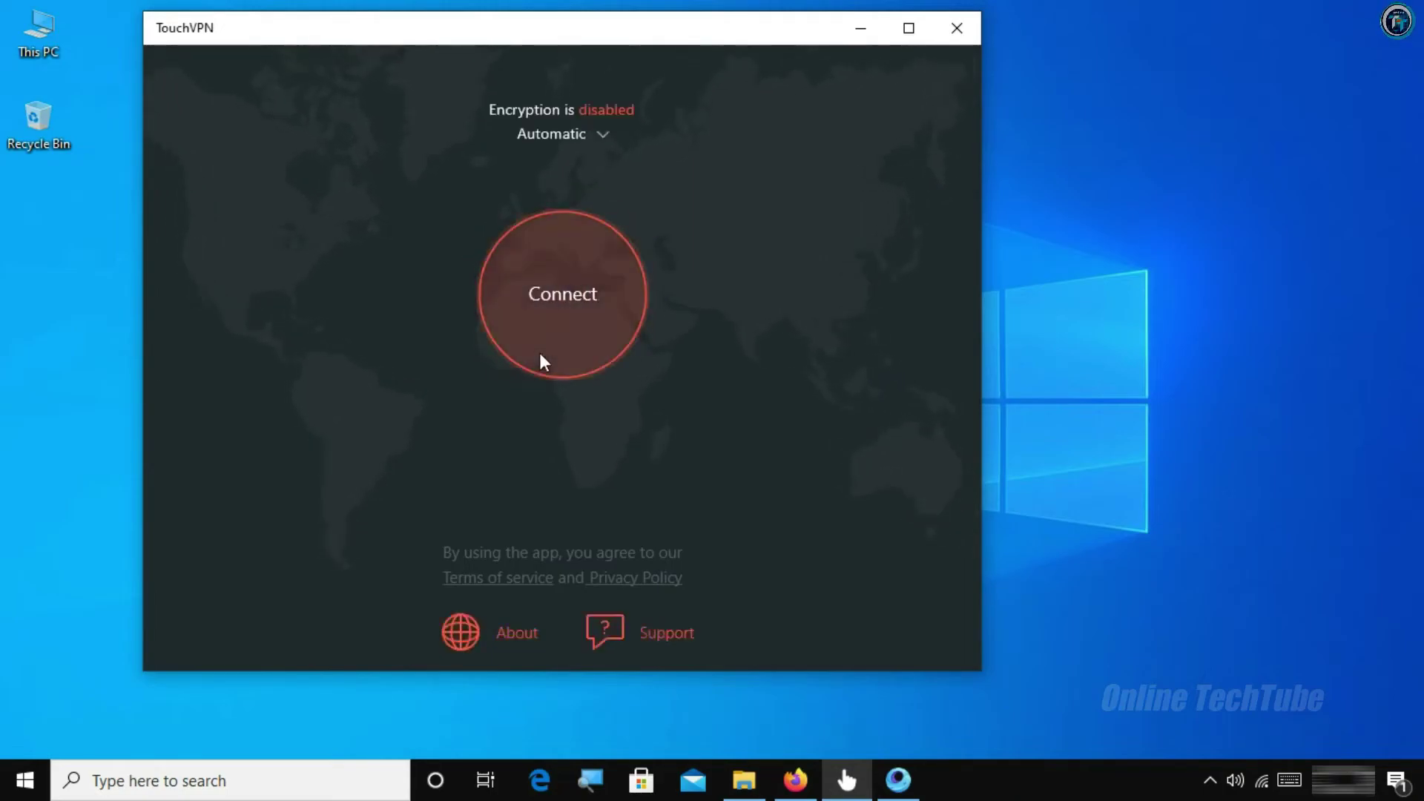
left_click(958, 35)
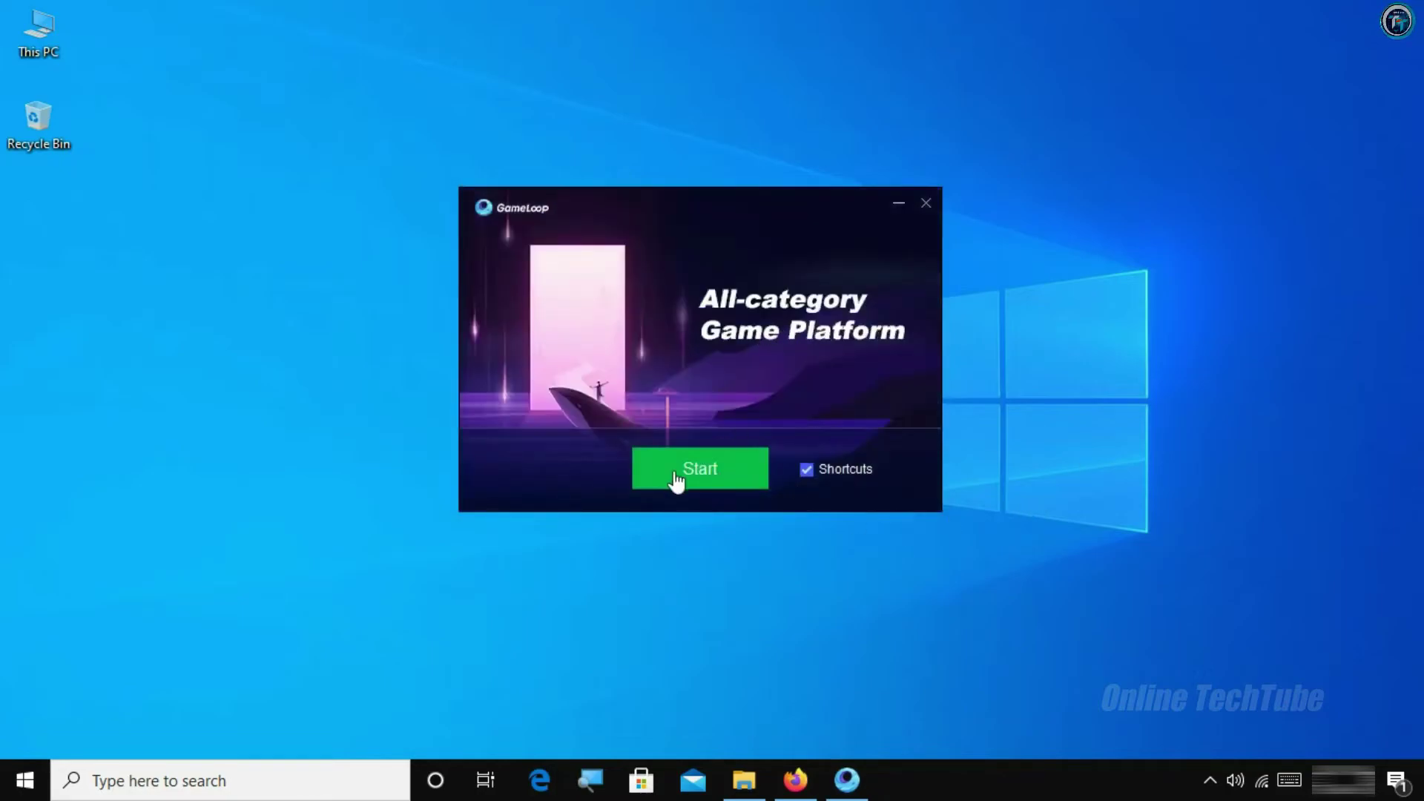
- Start GameLoop from the finished installer and move its window higher on the desktop
left_click(696, 482)
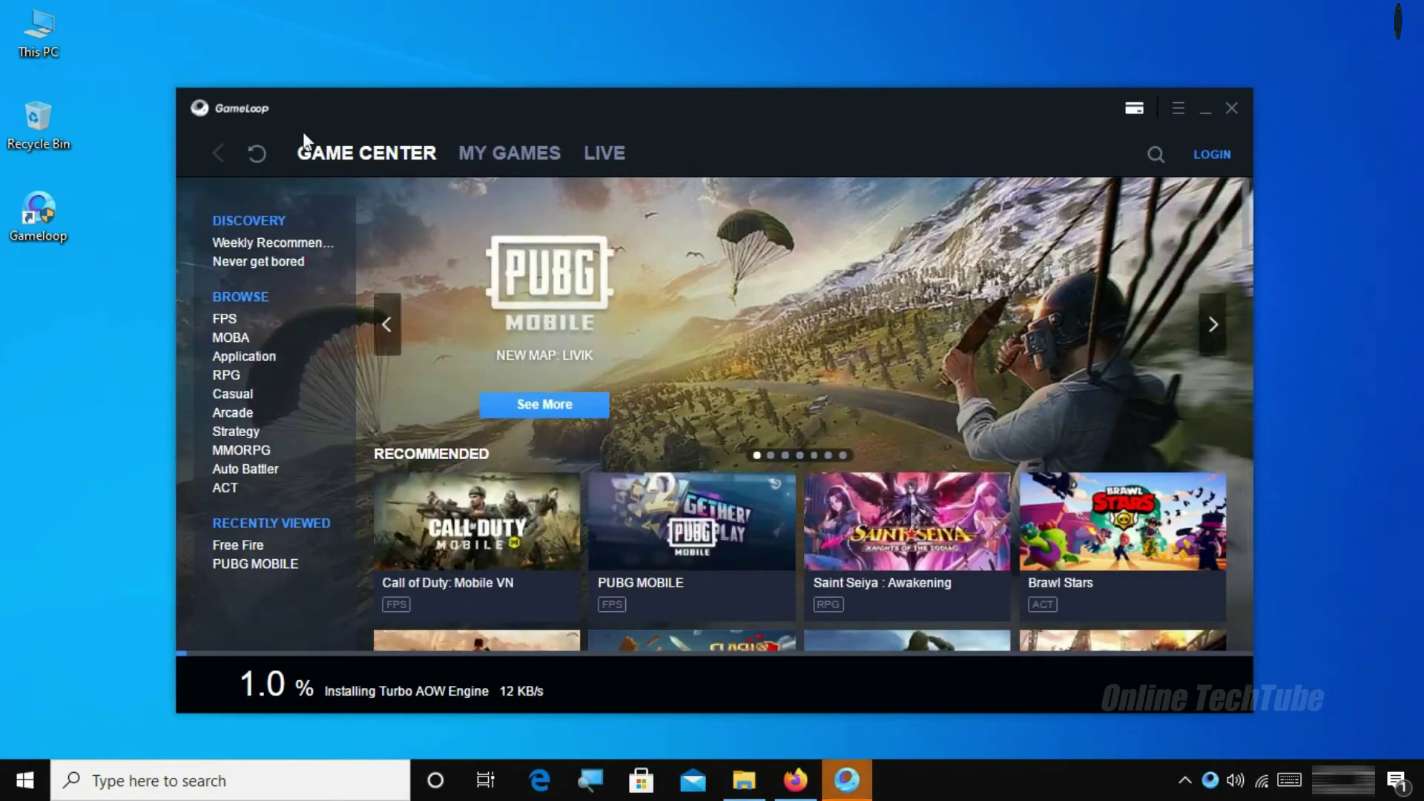
left_click_drag(777, 108, 769, 72)
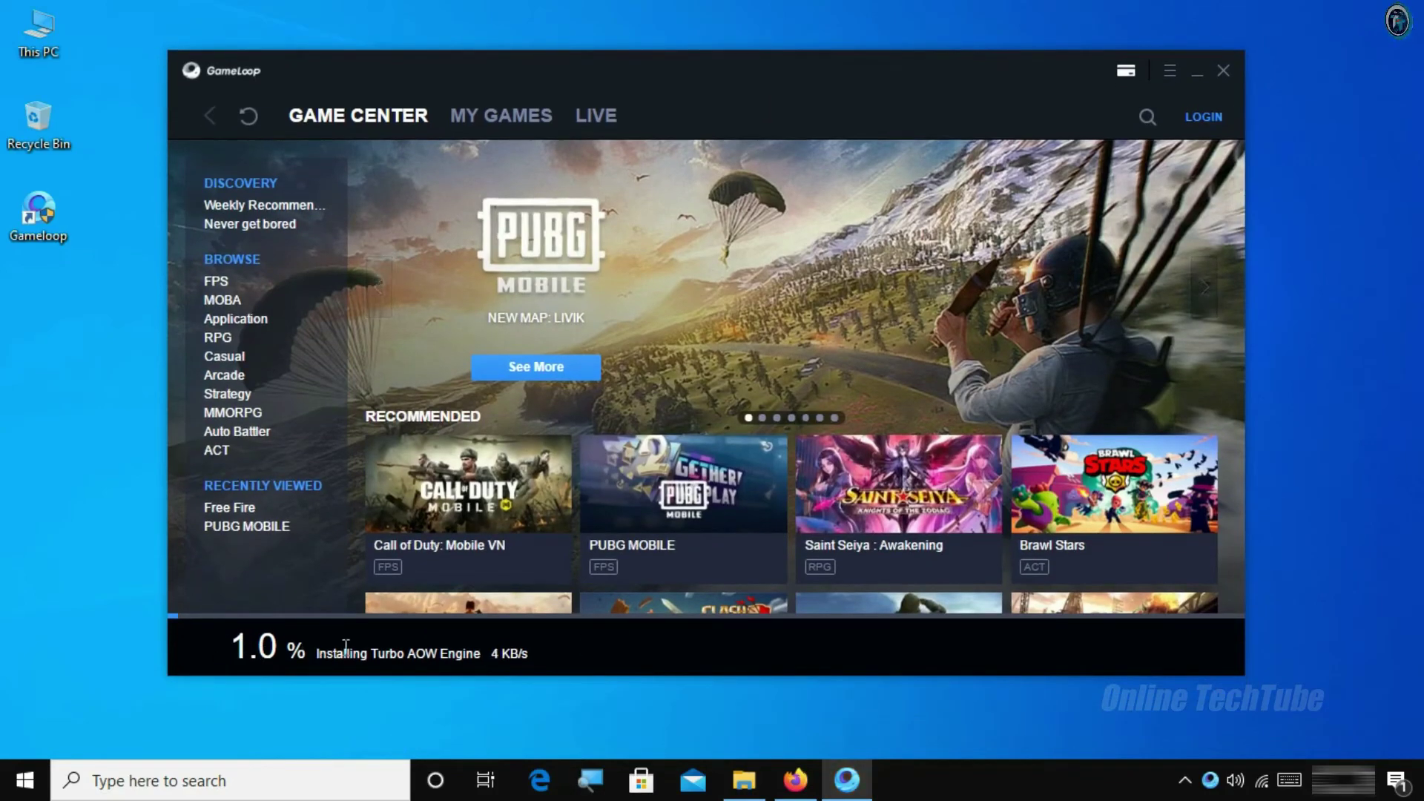